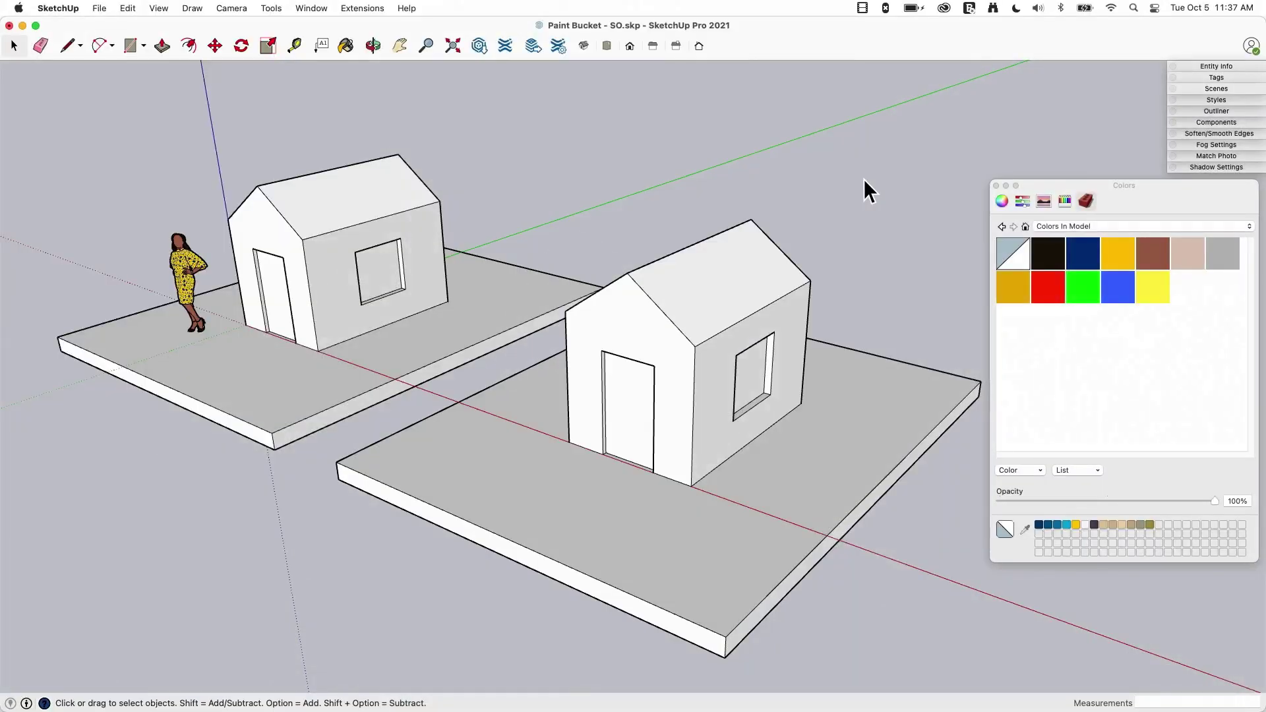
- Orbit the view to look at both unpainted houses on their grey slabs
mouse_move(611, 204)
middle_mouse_down()
mouse_move(811, 293)
mouse_move(825, 267)
mouse_move(782, 244)
mouse_move(472, 251)
mouse_move(732, 172)
mouse_move(345, 367)
mouse_move(395, 466)
mouse_move(492, 294)
middle_mouse_up()
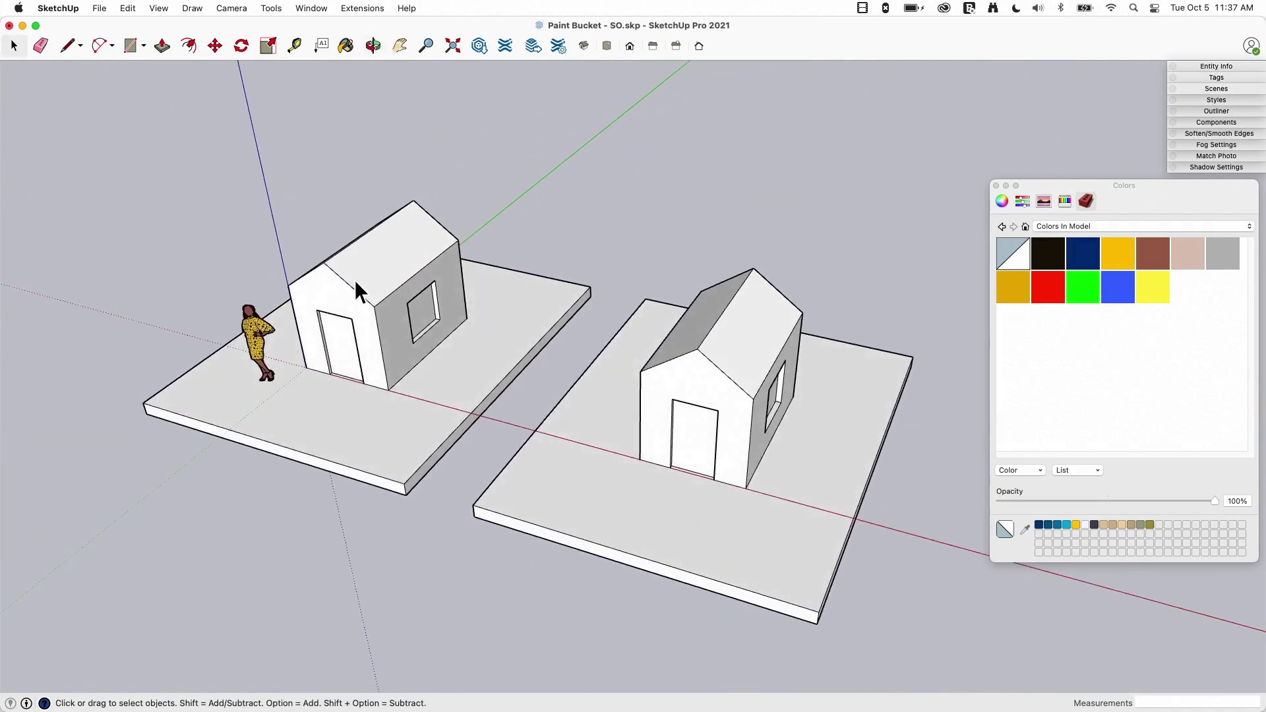
- Select the left slab top, the left house's gable wall and roof face, then orbit closer
left_click(411, 413)
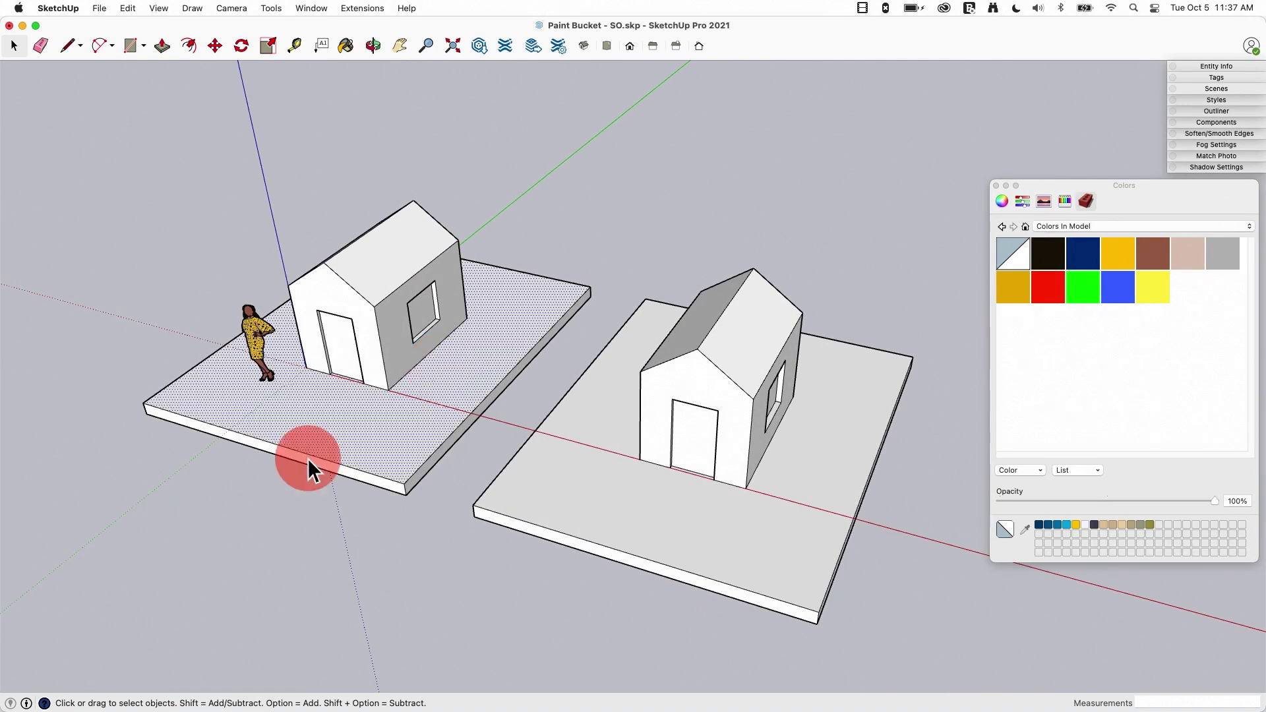
left_click(310, 300)
left_click(378, 248)
middle_click_drag(652, 521, 656, 437)
middle_click_drag(856, 216, 246, 339)
- Clear the selection and activate the Paint Bucket tool
left_click(705, 198)
mouse_move(398, 314)
middle_mouse_down()
mouse_move(390, 339)
mouse_move(400, 316)
middle_mouse_up()
left_click(347, 48)
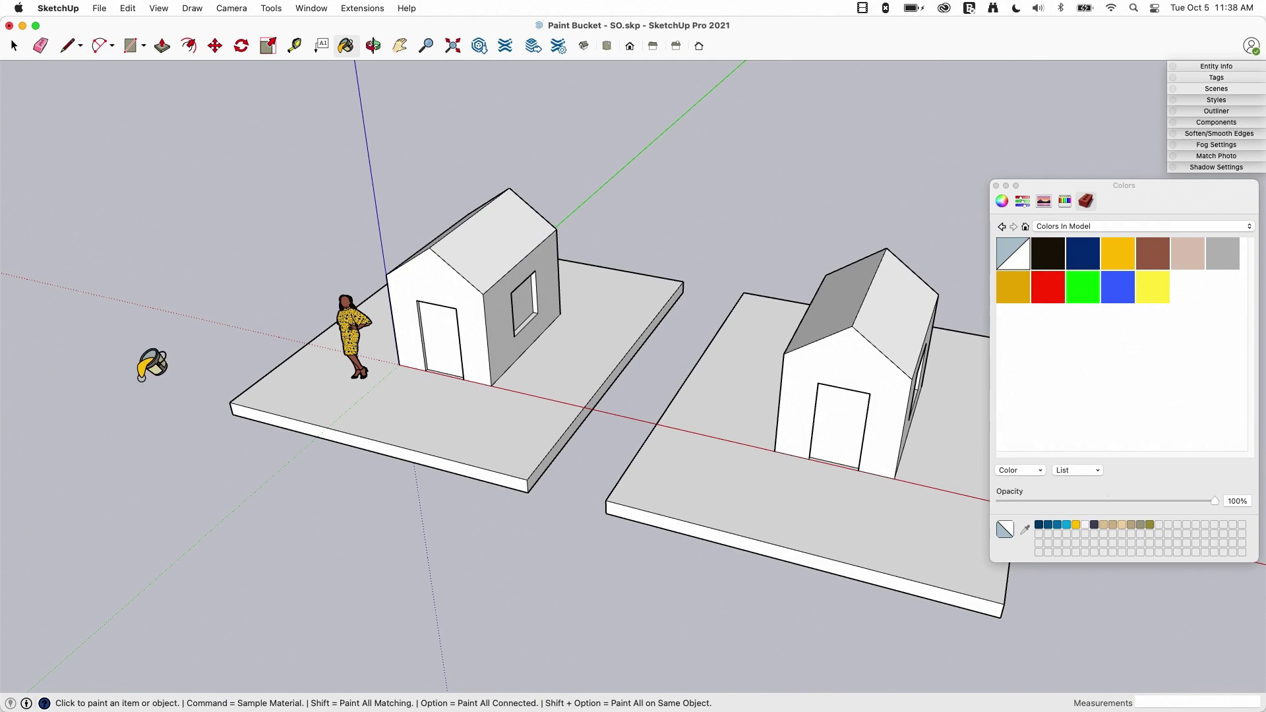
- Show the Large Tool Set palette via View > Tool Palettes and pick its Paint Bucket
left_click(165, 5)
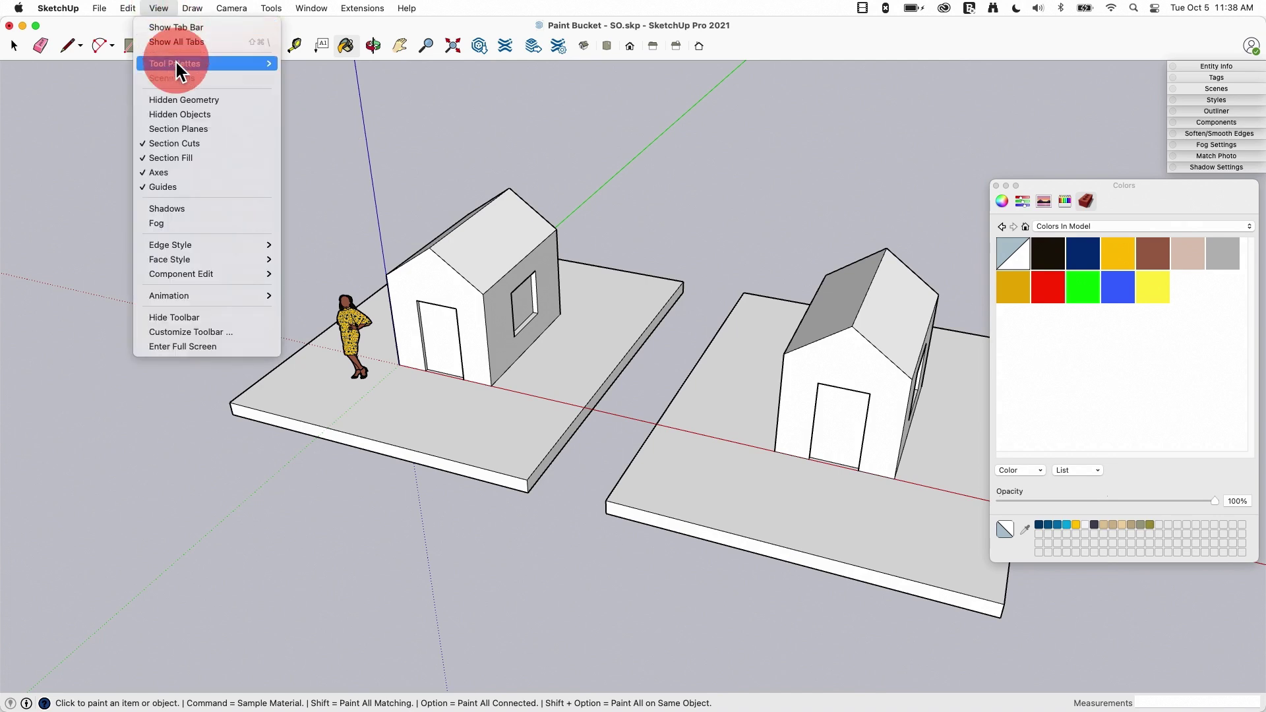
left_click(175, 62)
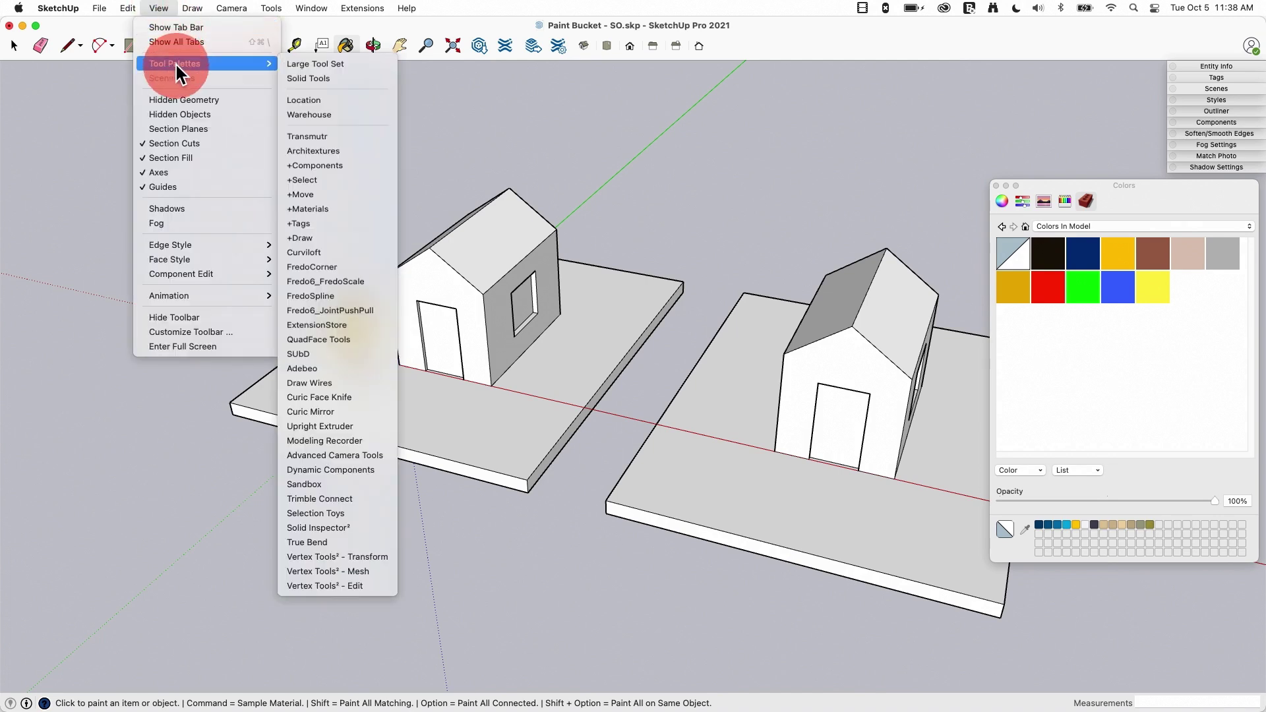
left_click(315, 64)
left_click(21, 148)
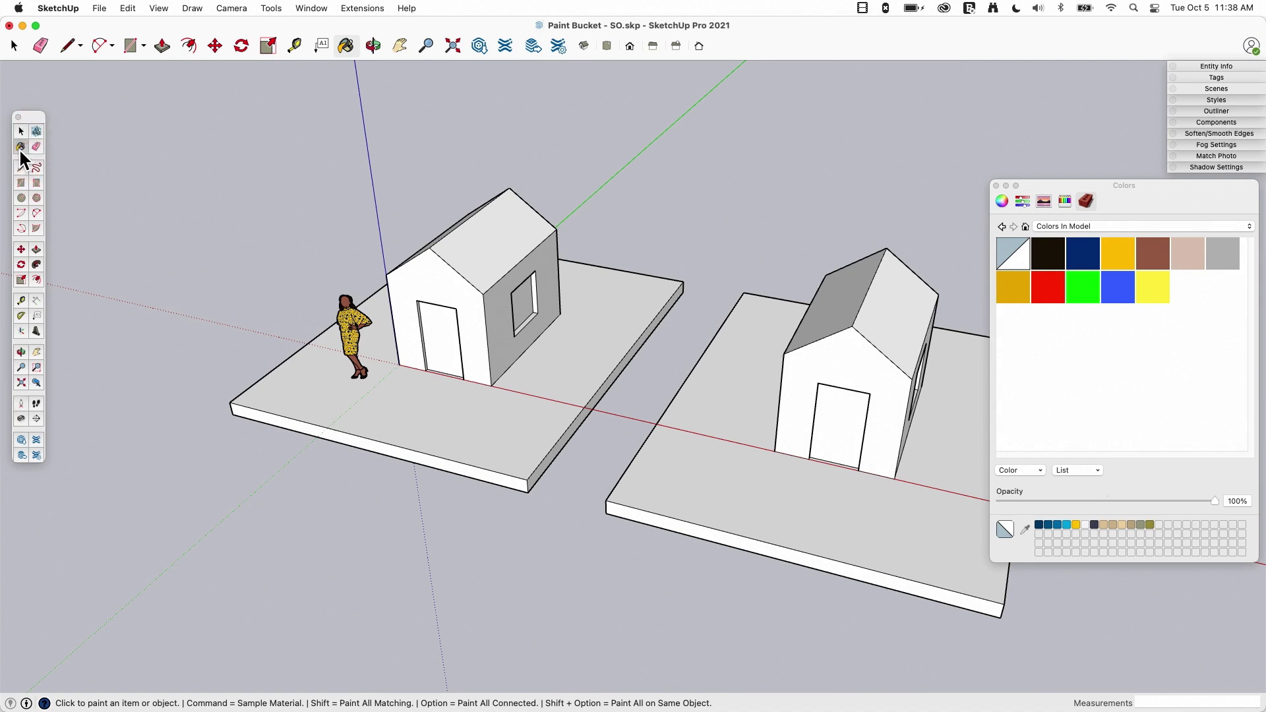
- Orbit around the houses and nudge the Colors panel slightly lower
key("o")
left_click_drag(302, 226, 322, 272)
middle_click_drag(322, 271, 248, 197)
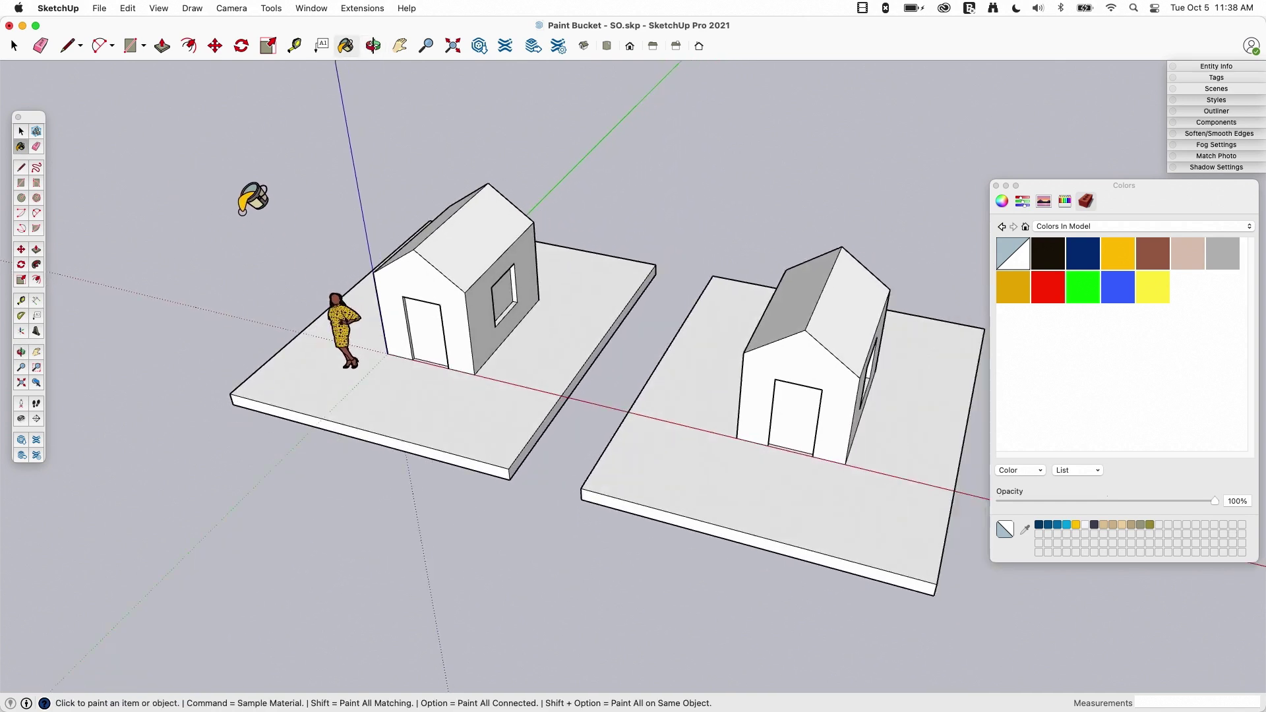
mouse_move(334, 459)
middle_mouse_down()
mouse_move(325, 443)
mouse_move(353, 452)
mouse_move(339, 453)
mouse_move(347, 445)
middle_mouse_up()
mouse_move(1109, 188)
left_mouse_down()
mouse_move(1109, 236)
mouse_move(1109, 195)
left_mouse_up()
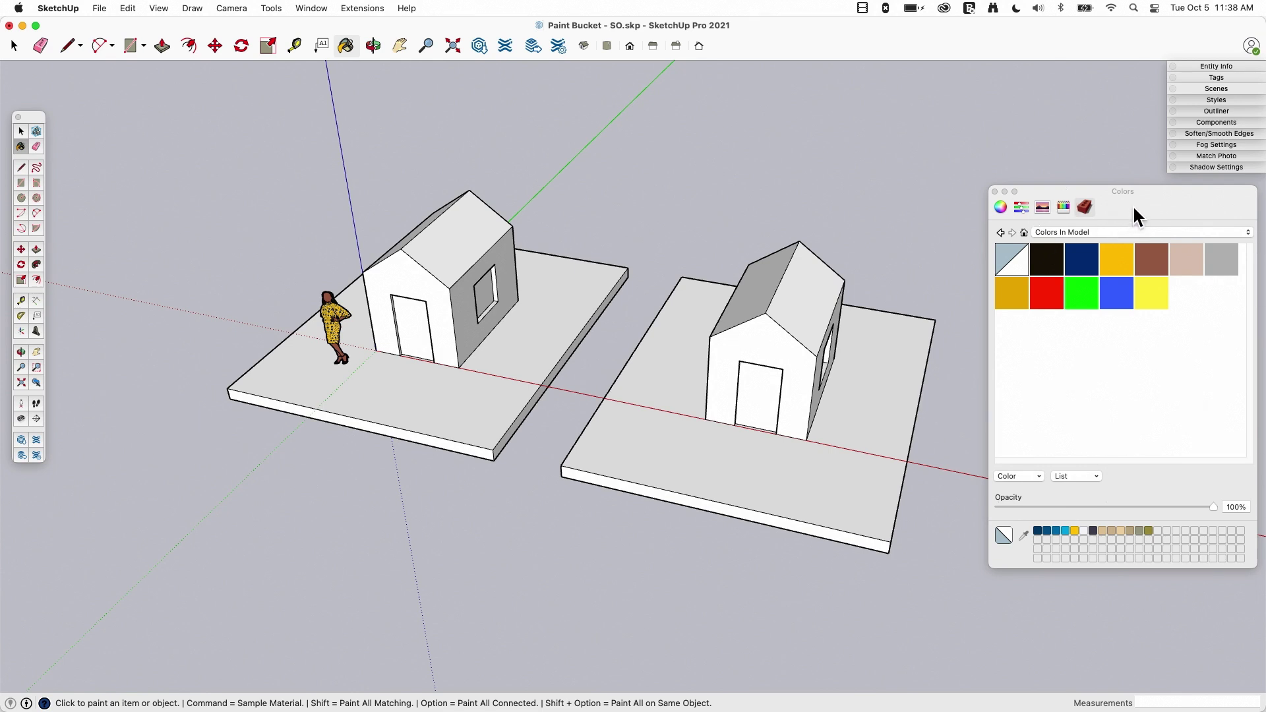
- Paint both slopes of the left house's roof red
left_click_drag(1134, 209, 1152, 201)
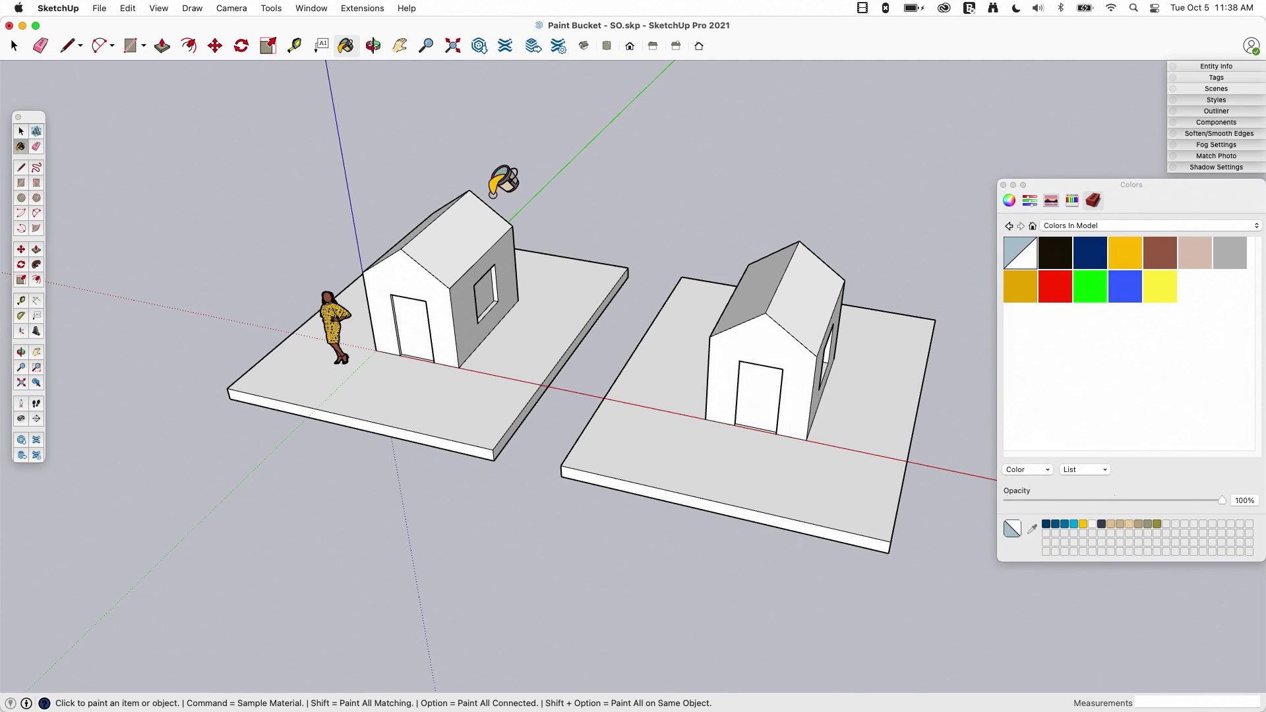
middle_click_drag(554, 126, 532, 184)
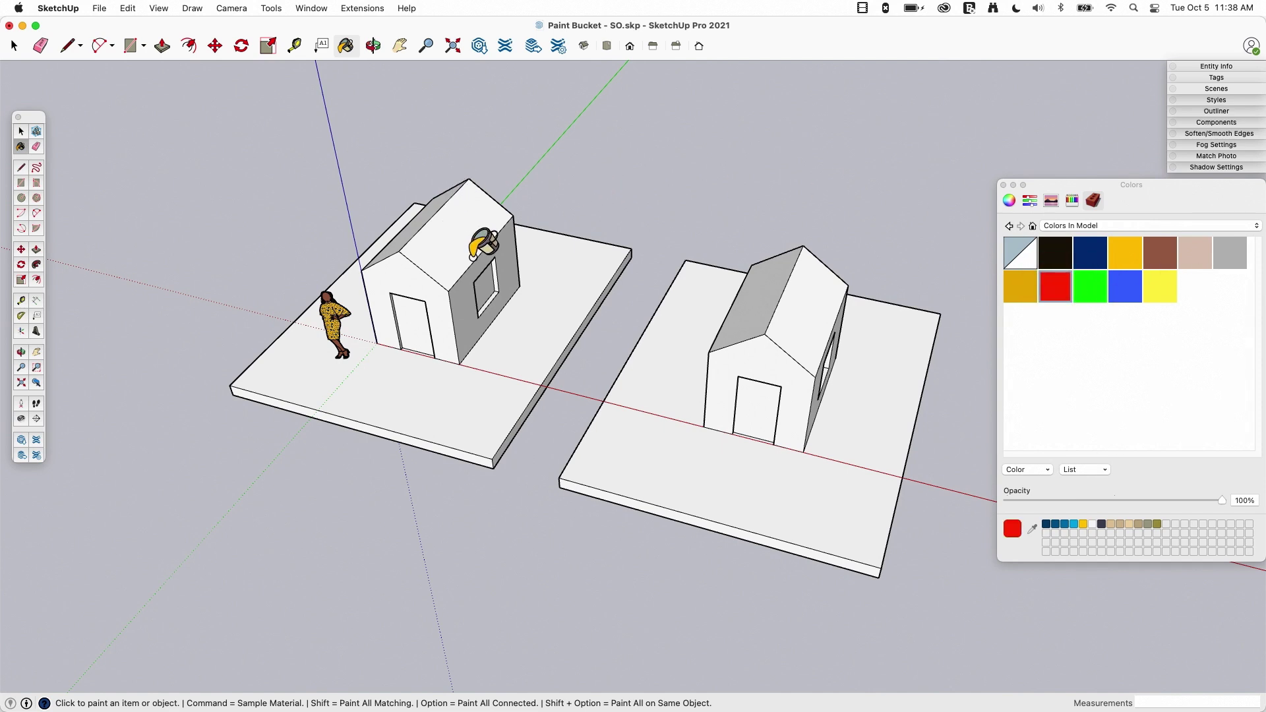
left_click(439, 236)
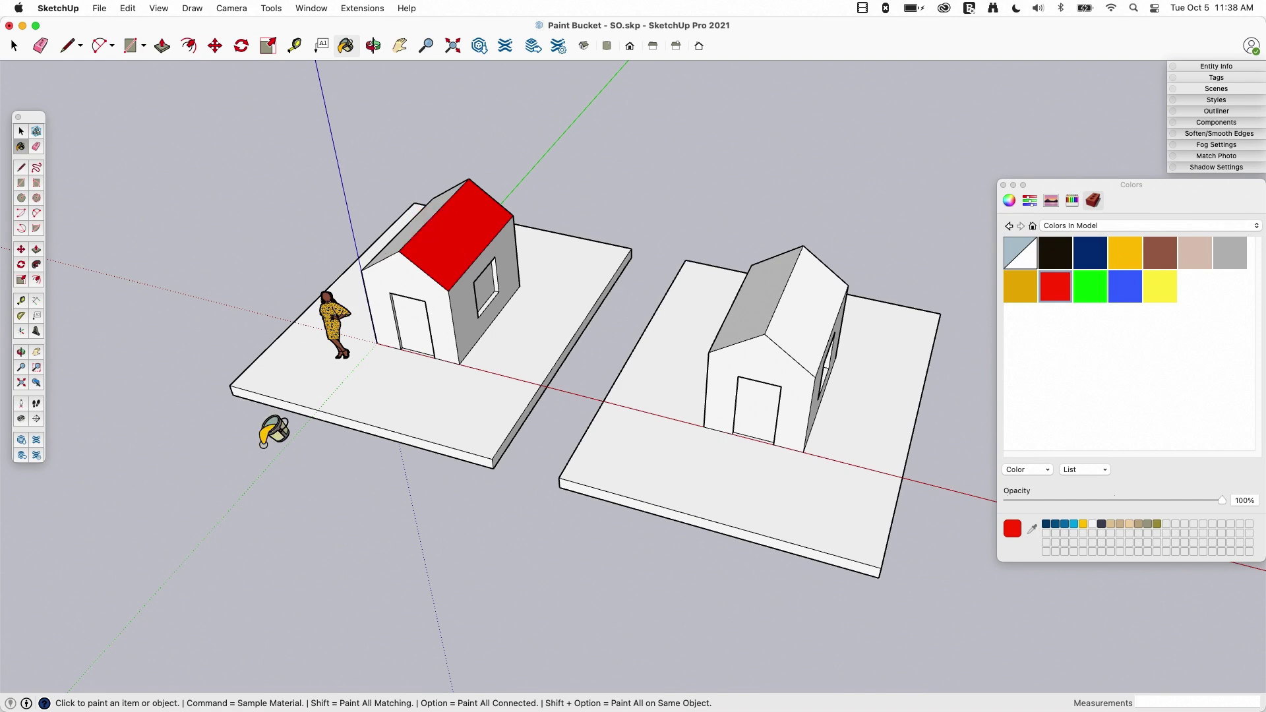
left_click(405, 231)
- Orbit and zoom to a frontal, eye-level view of the houses
mouse_move(283, 368)
middle_mouse_down()
mouse_move(972, 325)
mouse_move(645, 300)
mouse_move(418, 353)
mouse_move(418, 285)
middle_mouse_up()
scroll(488, 244, "up", 3)
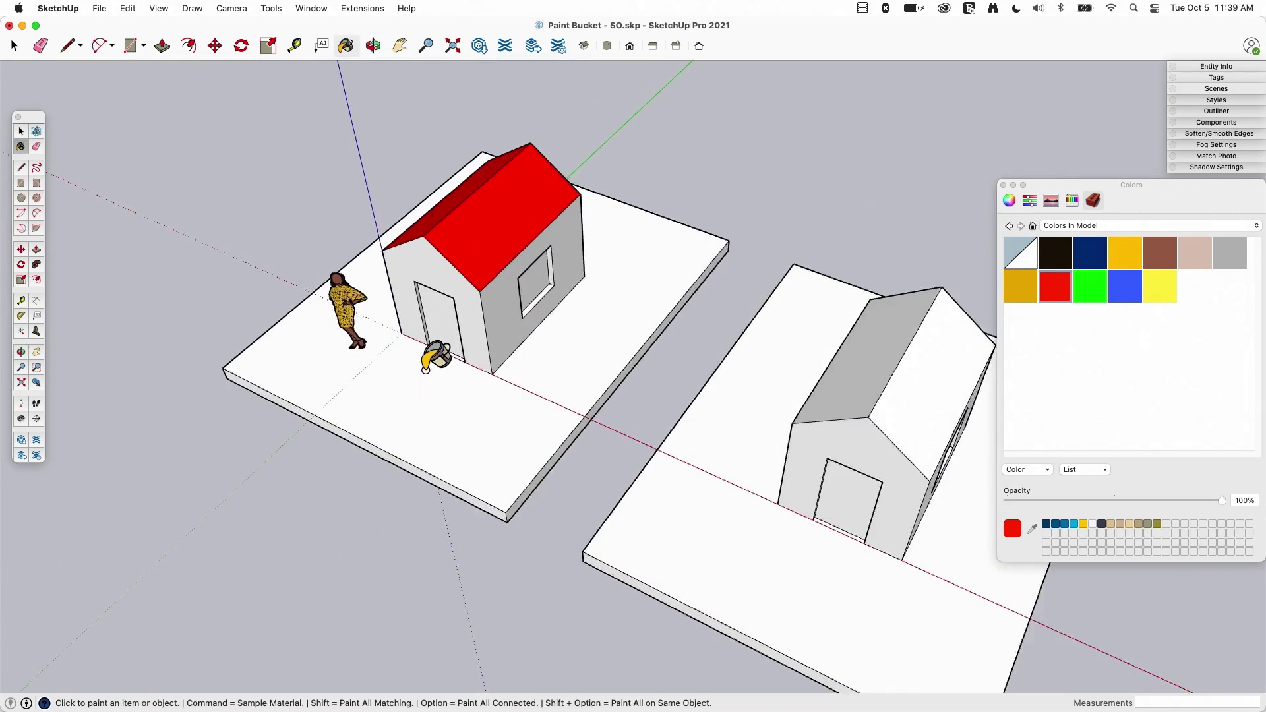
mouse_move(512, 370)
middle_mouse_down()
mouse_move(539, 274)
mouse_move(519, 295)
mouse_move(528, 284)
middle_mouse_up()
mouse_move(511, 349)
middle_mouse_down()
mouse_move(537, 303)
mouse_move(494, 250)
middle_mouse_up()
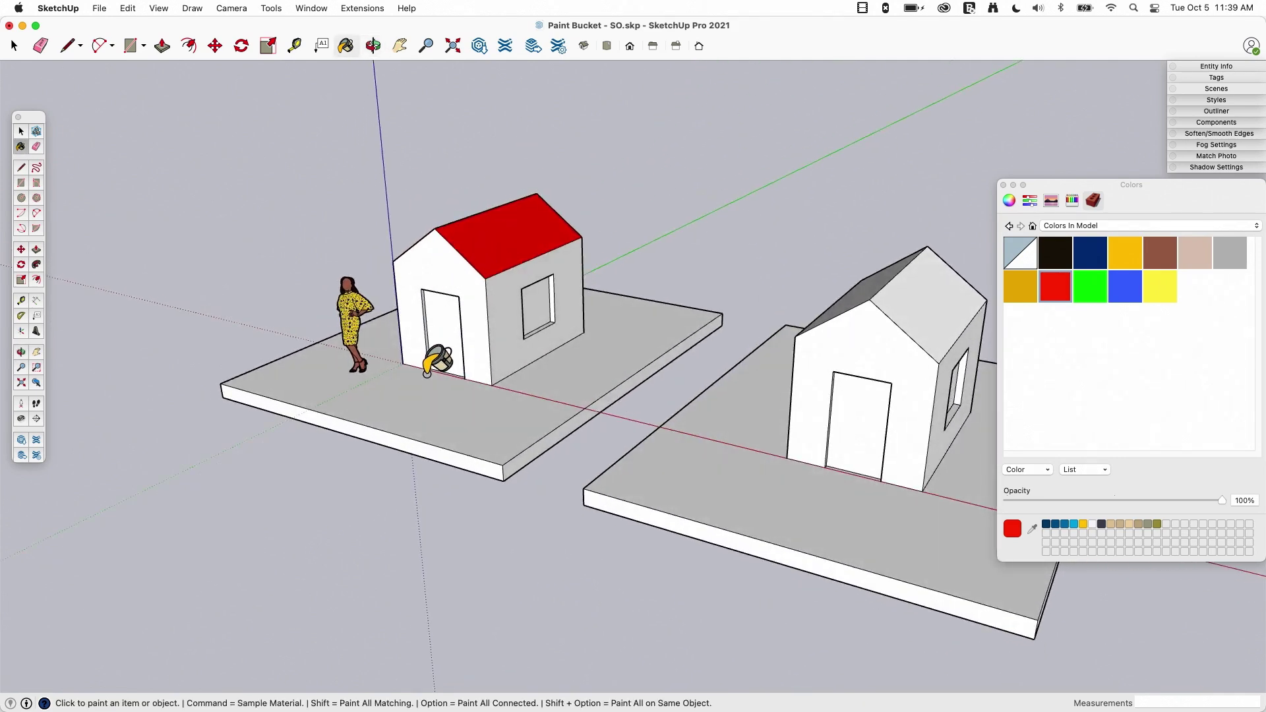
mouse_move(425, 362)
middle_mouse_down()
mouse_move(681, 251)
mouse_move(602, 249)
mouse_move(555, 277)
middle_mouse_up()
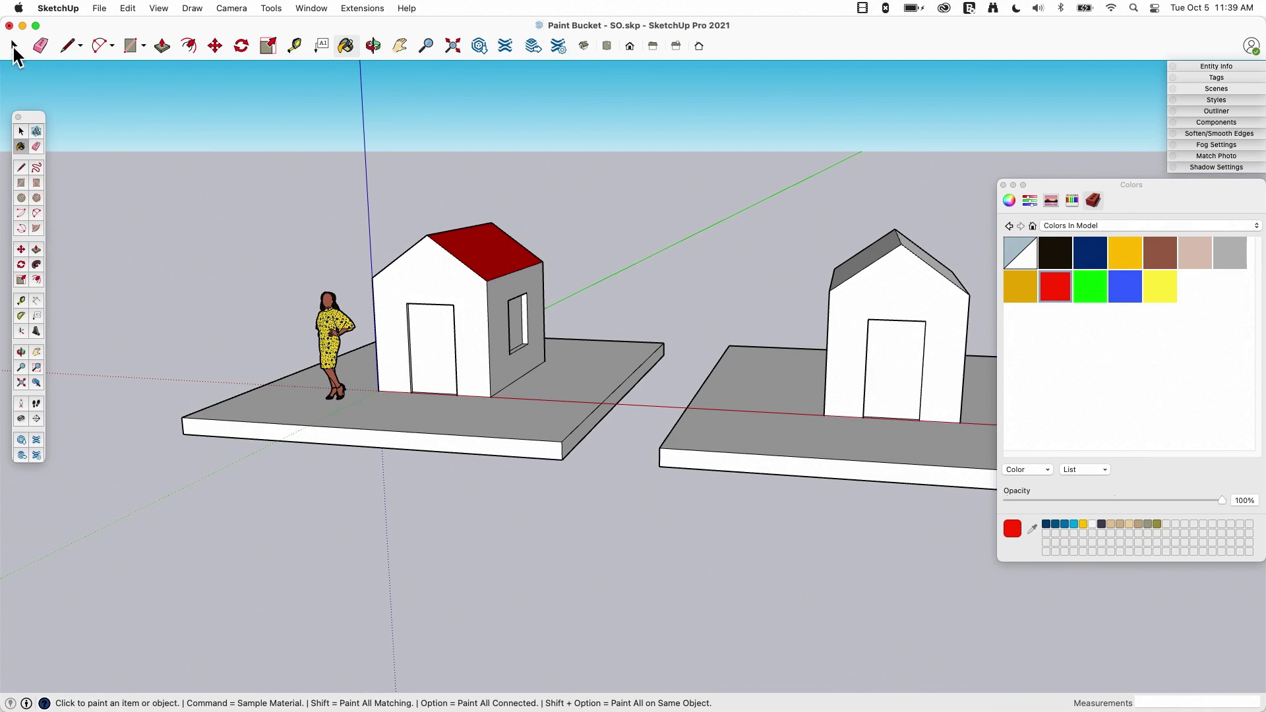
- Crossing-select the entire left house with the Select tool
left_click(14, 46)
middle_click_drag(389, 271, 674, 277)
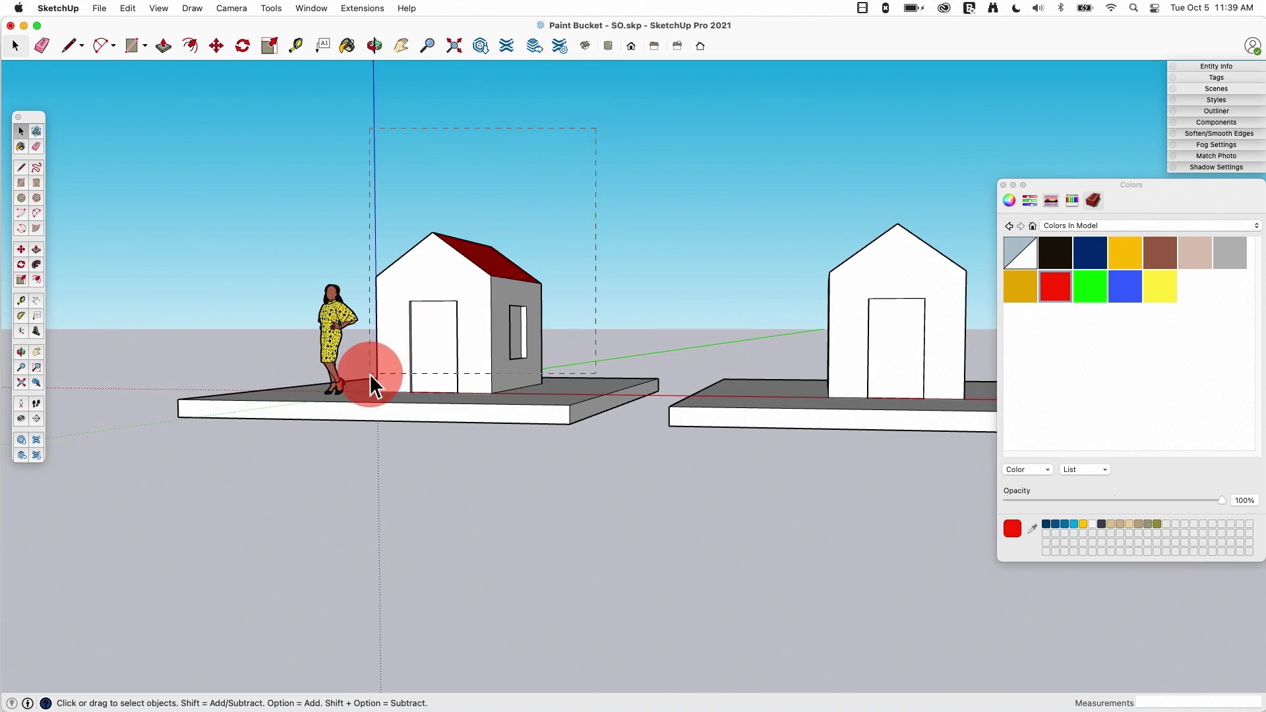
left_click_drag(371, 367, 373, 366)
middle_click_drag(631, 215, 468, 380)
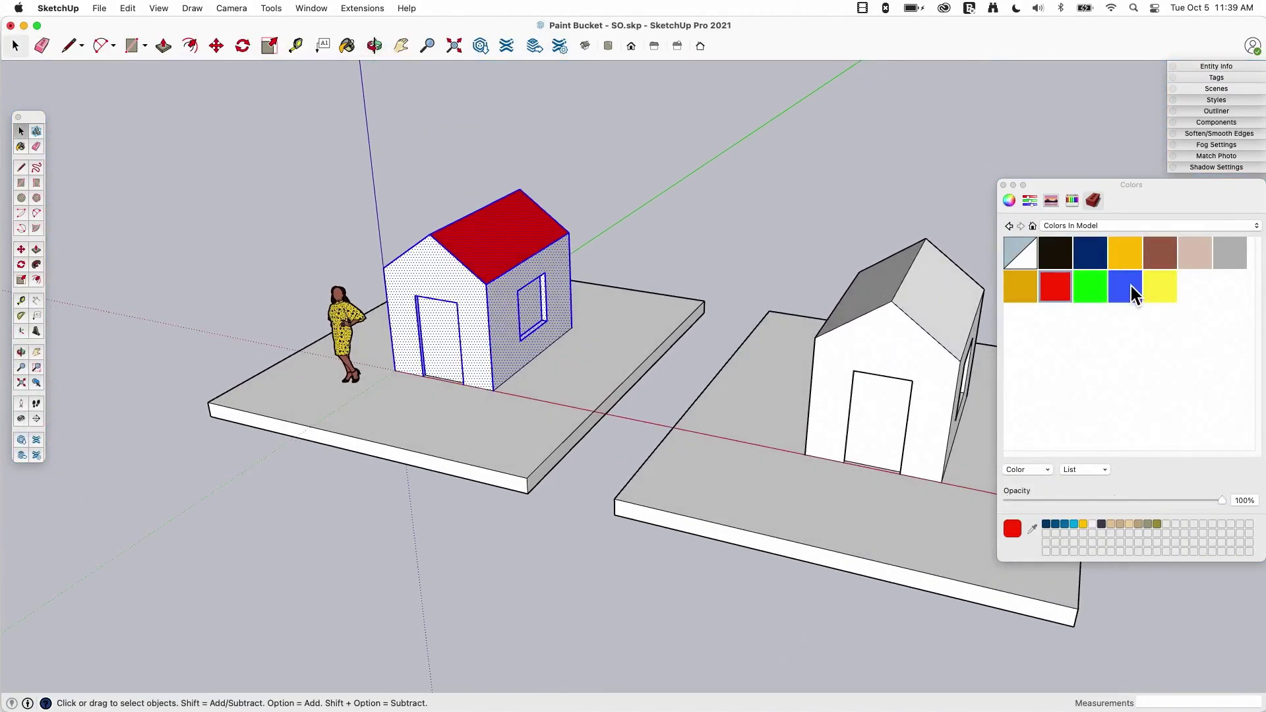
- Paint all selected faces of the left house green
left_click(1092, 293)
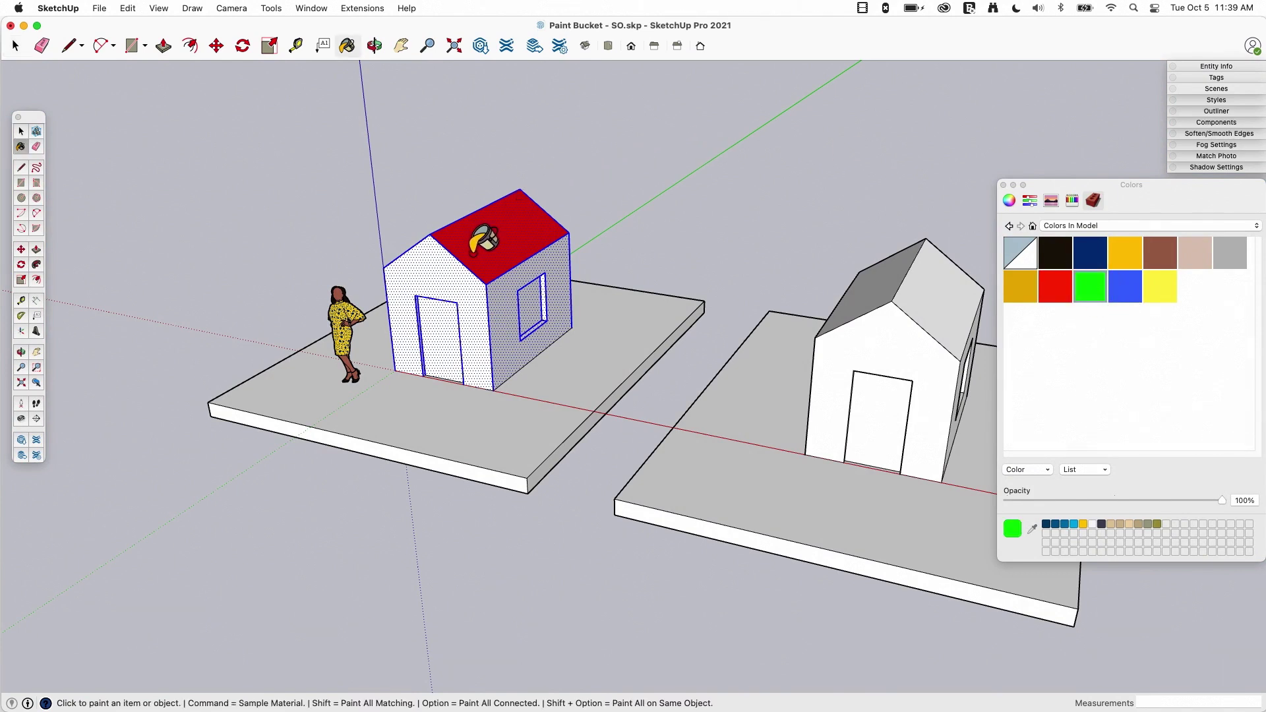
left_click(511, 234)
mouse_move(449, 253)
middle_mouse_down()
mouse_move(444, 244)
mouse_move(1071, 201)
mouse_move(941, 243)
mouse_move(187, 218)
mouse_move(717, 294)
mouse_move(420, 267)
middle_mouse_up()
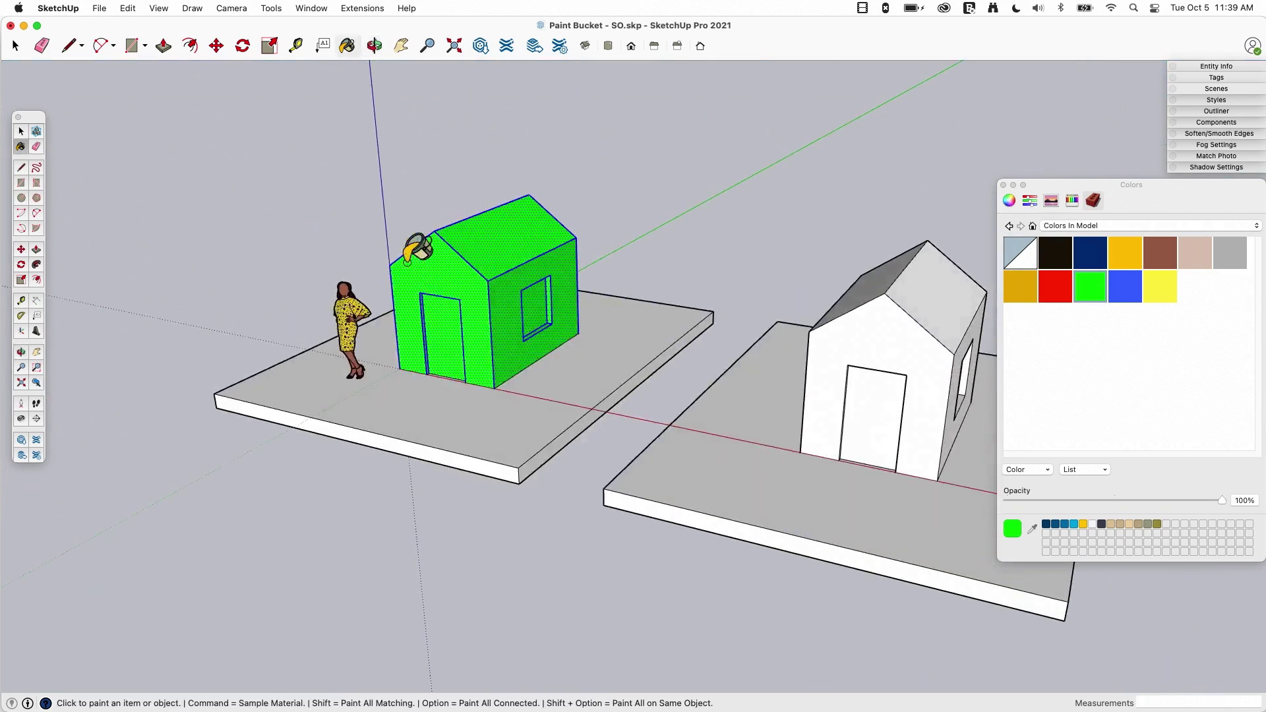
middle_click_drag(396, 226, 475, 323)
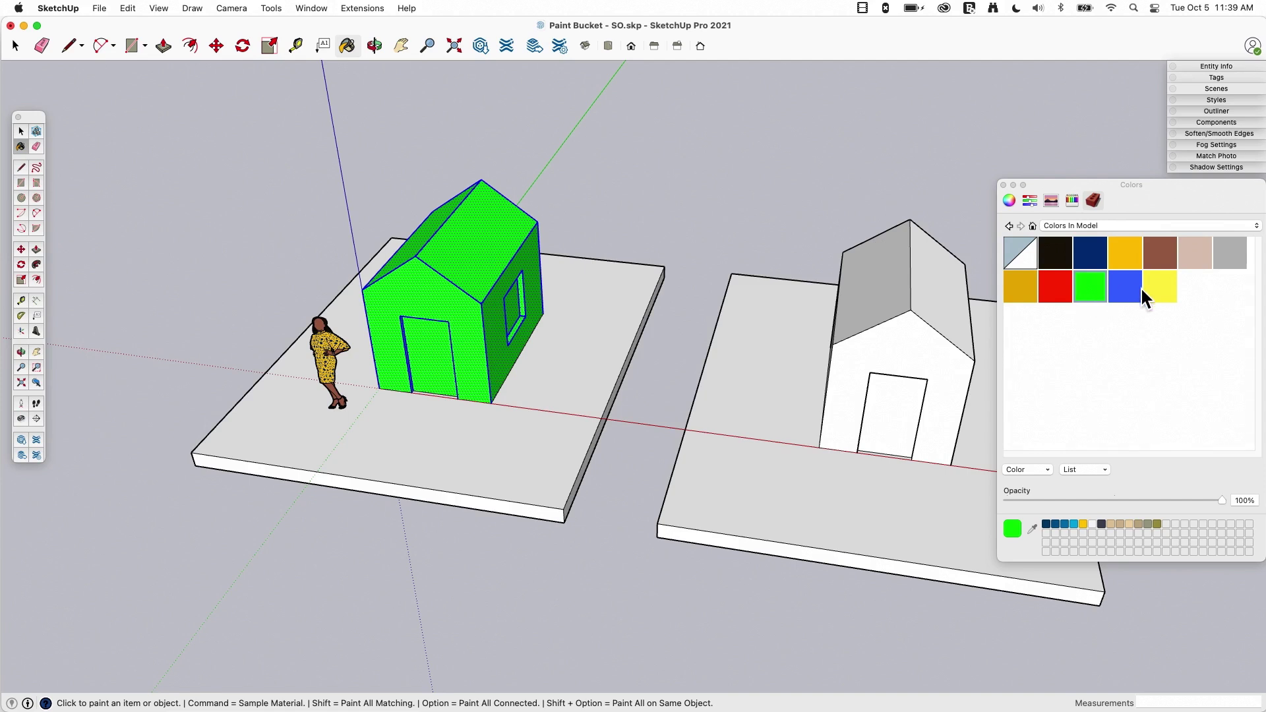
- Repaint the selected left house yellow
left_click(1165, 290)
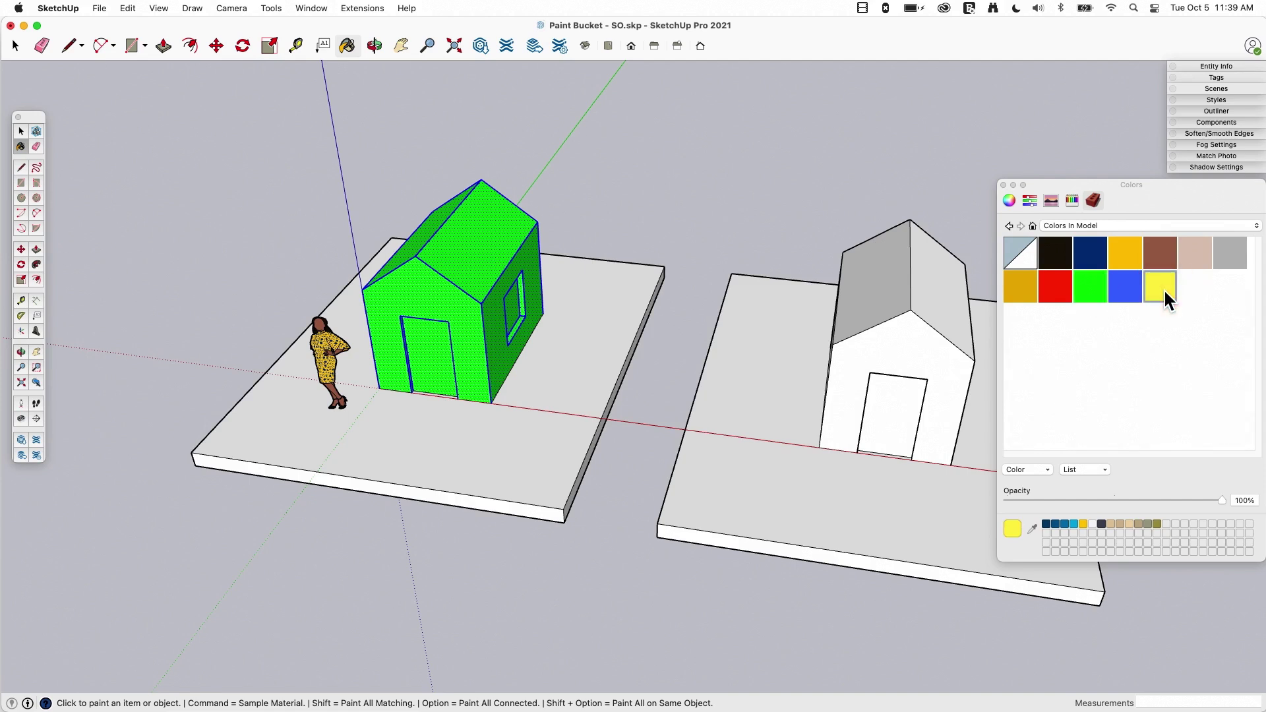
left_click(471, 234)
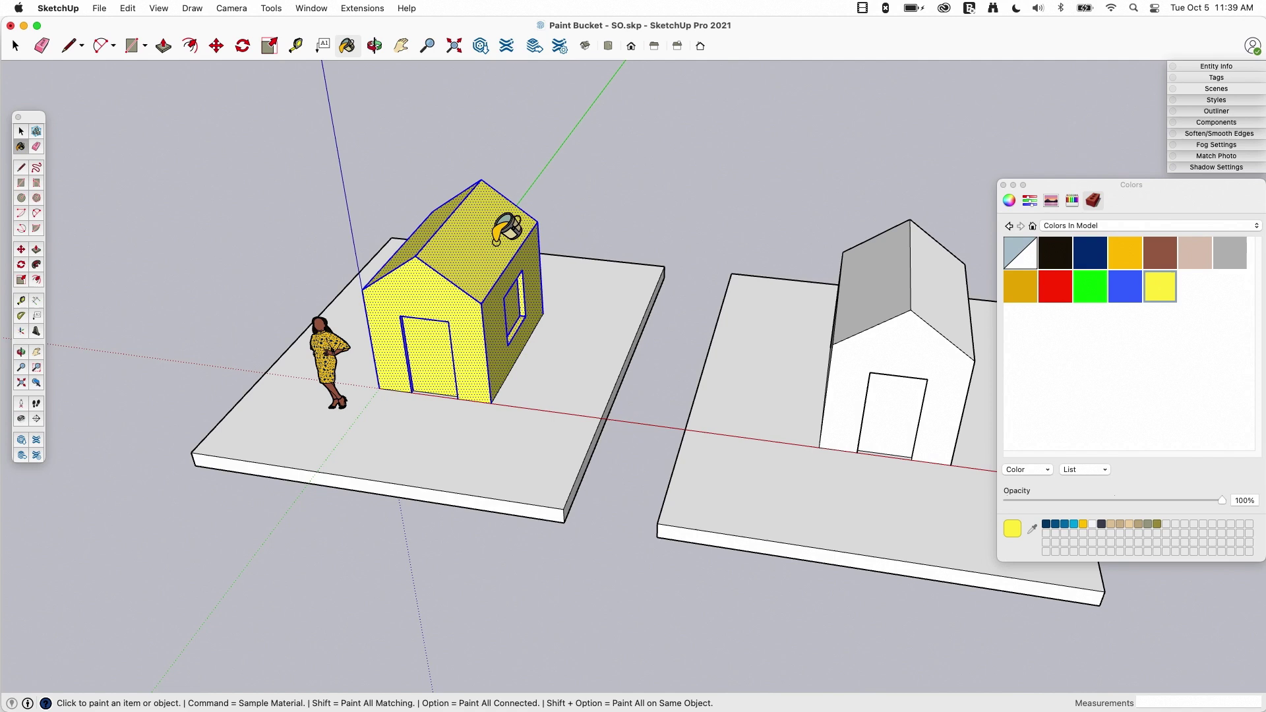
left_click(15, 45)
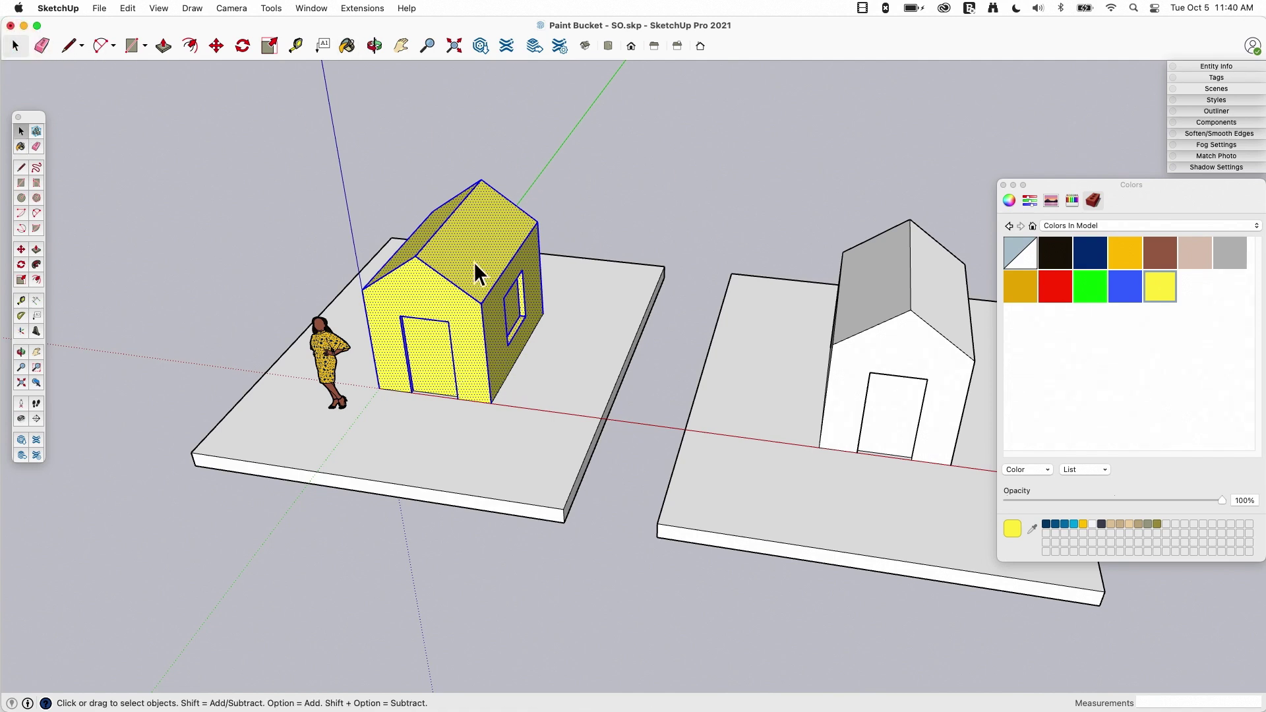
- Drop both roof faces from the selection and paint the left house's walls red
left_click(462, 239, "alt+shift")
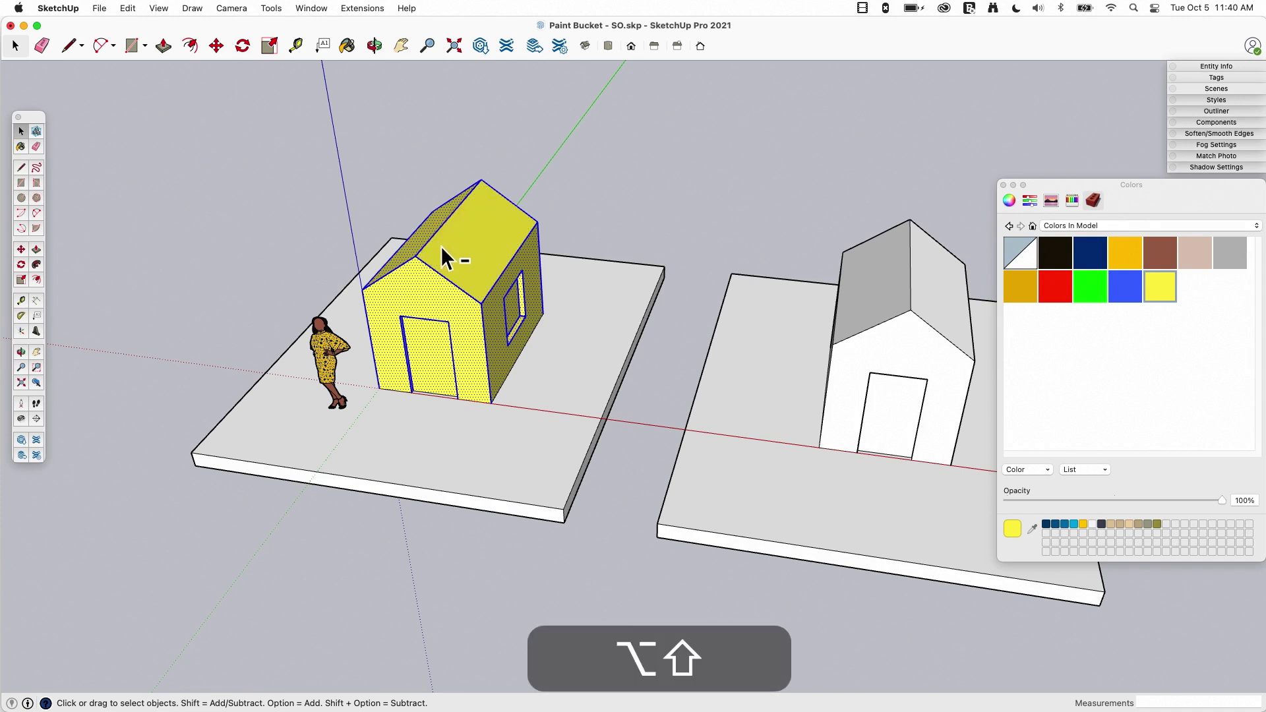
left_click(414, 247, "alt+shift")
left_click(1055, 288)
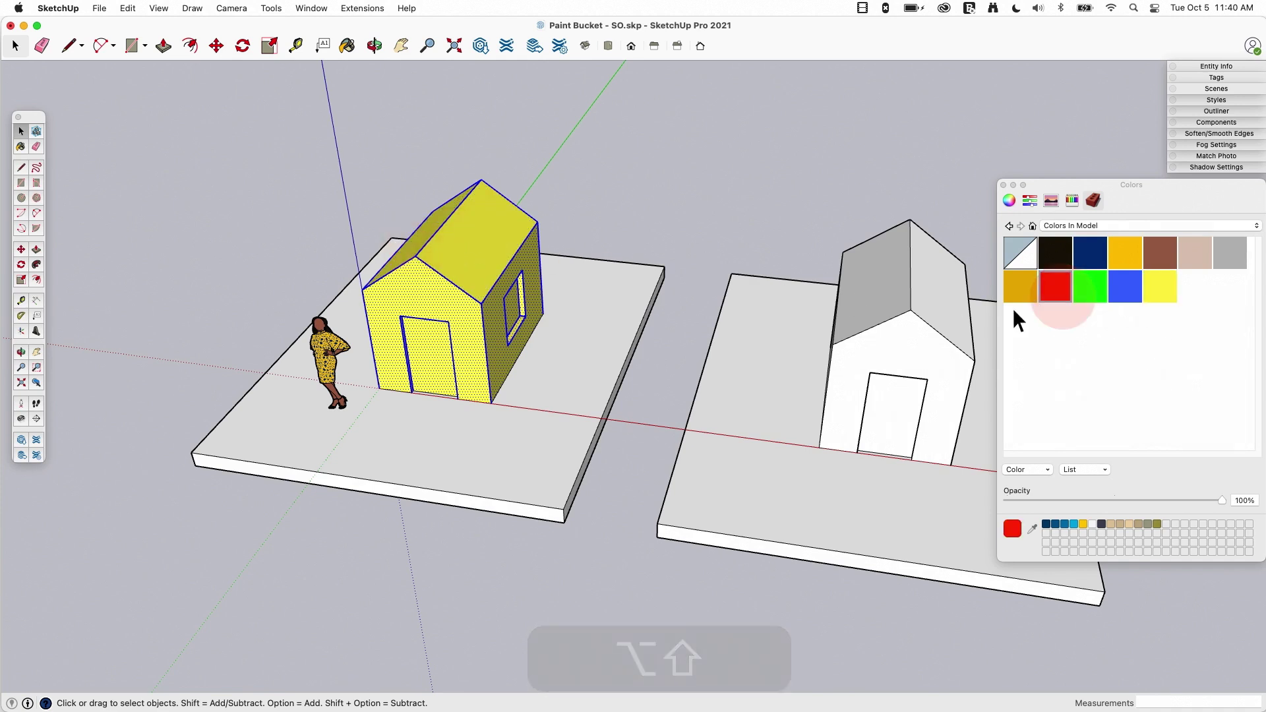
left_click(404, 303)
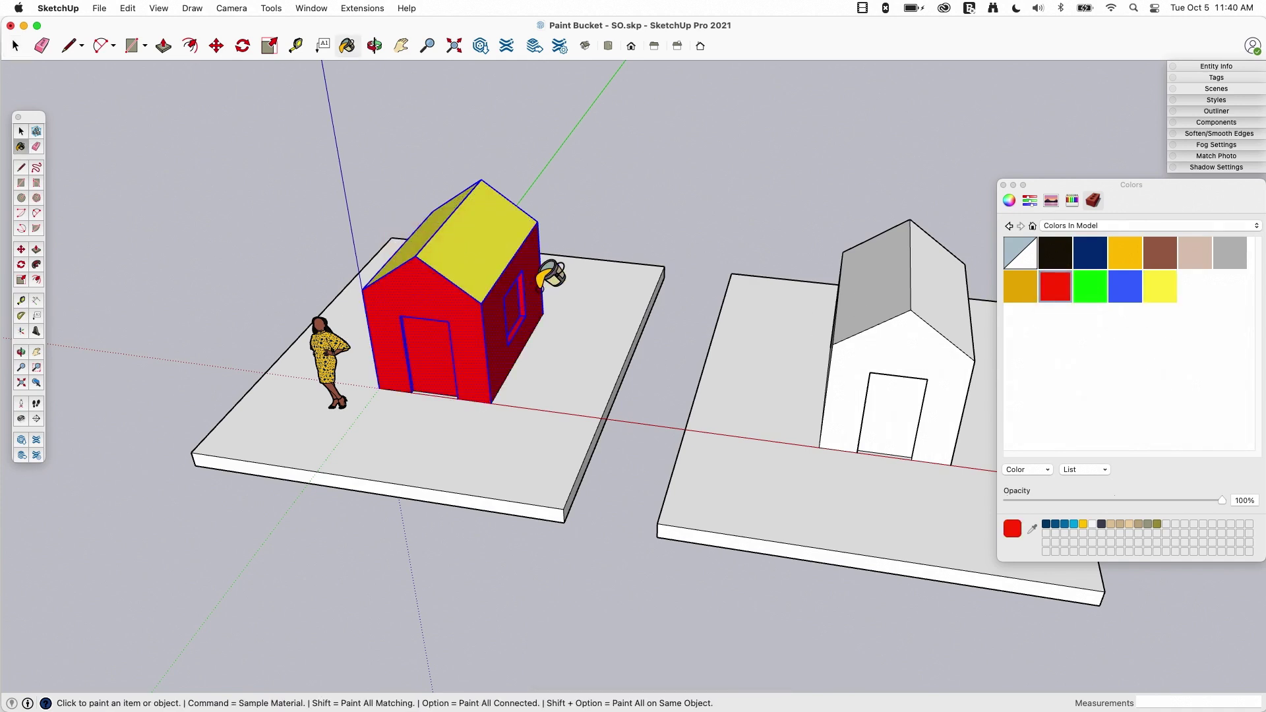
- Try yellow on the walls, then return them to red
left_click(1157, 300)
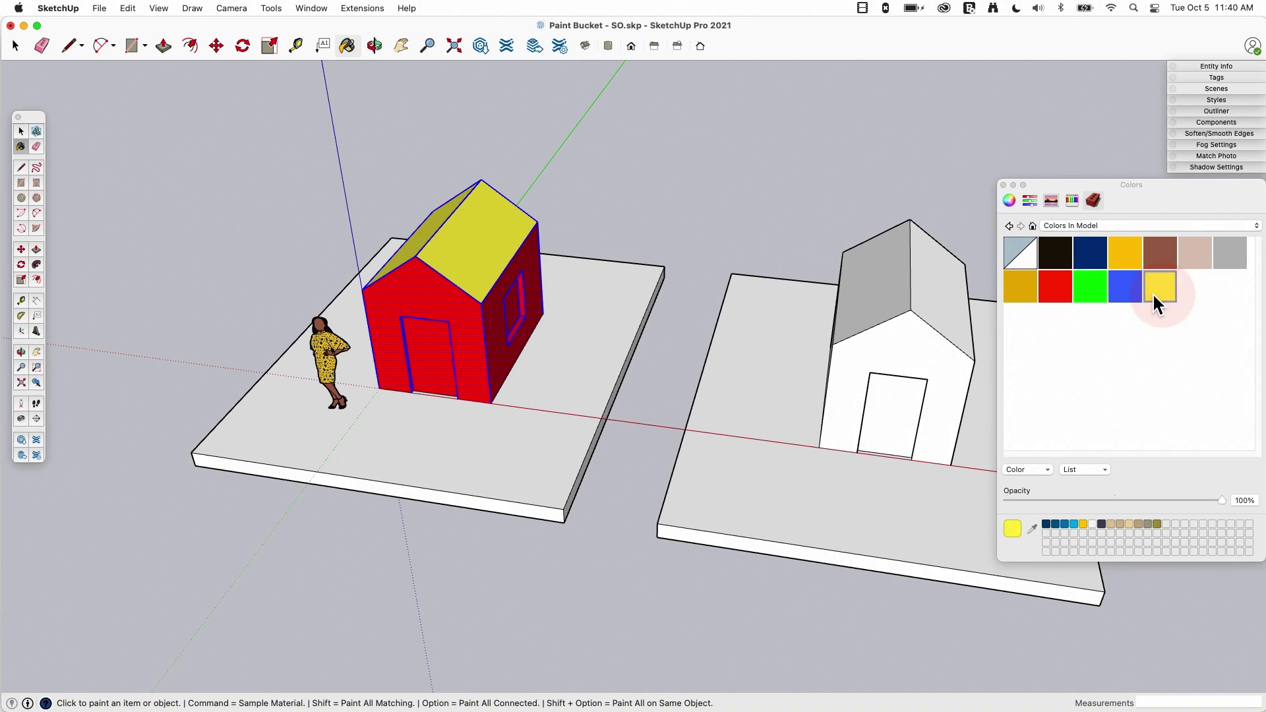
left_click(410, 304)
left_click(1055, 287)
left_click(443, 302)
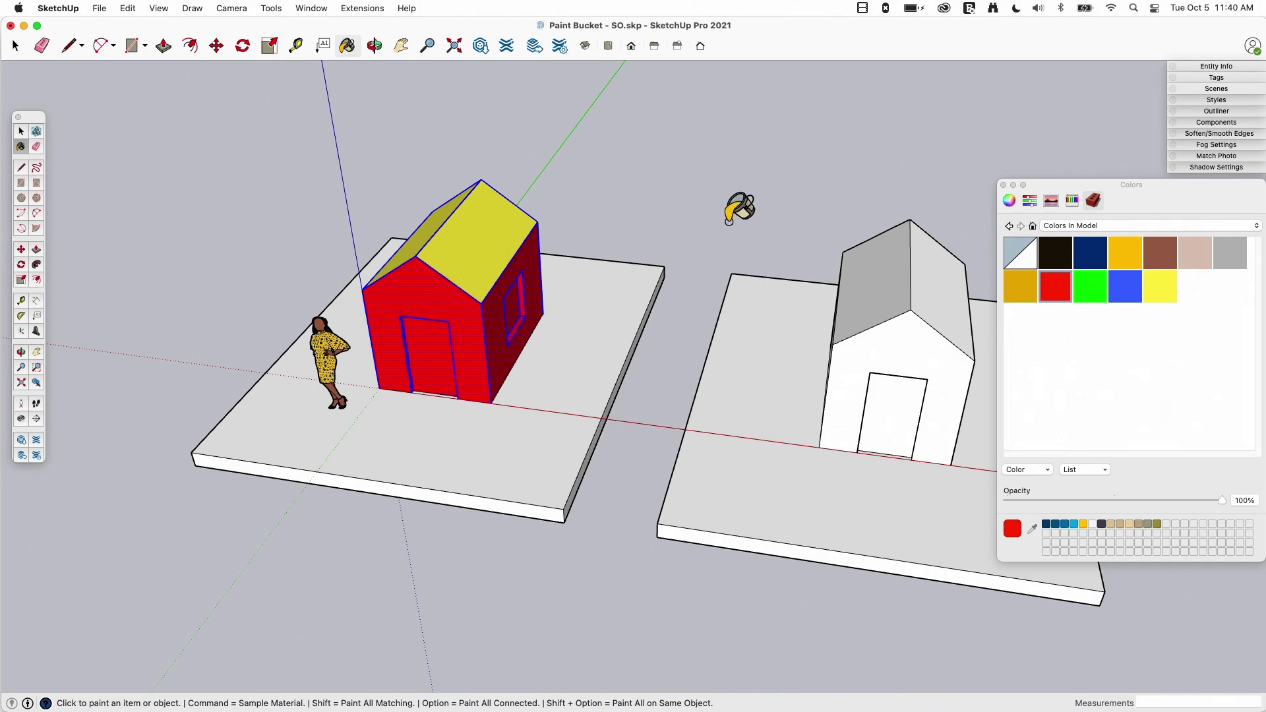
- Deselect the house, orbit around both houses, and return to the Paint Bucket
key("space")
left_click(675, 255)
middle_click_drag(675, 255, 501, 422)
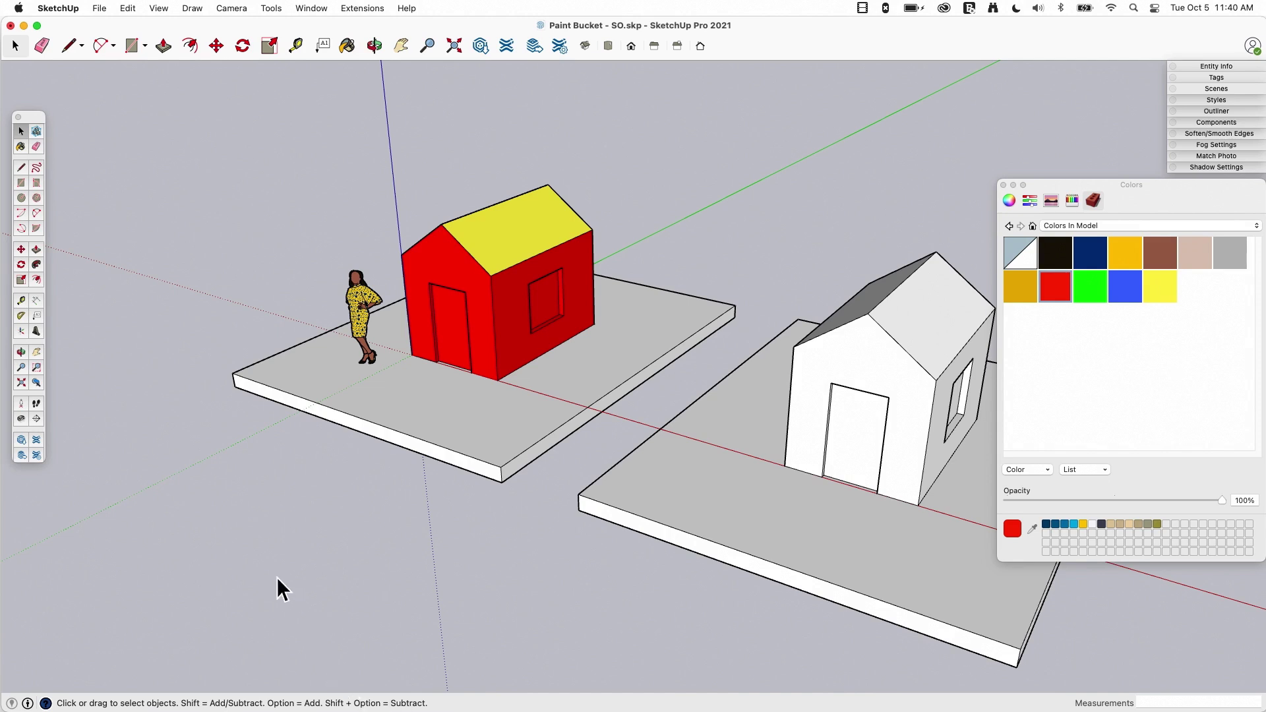
key("b")
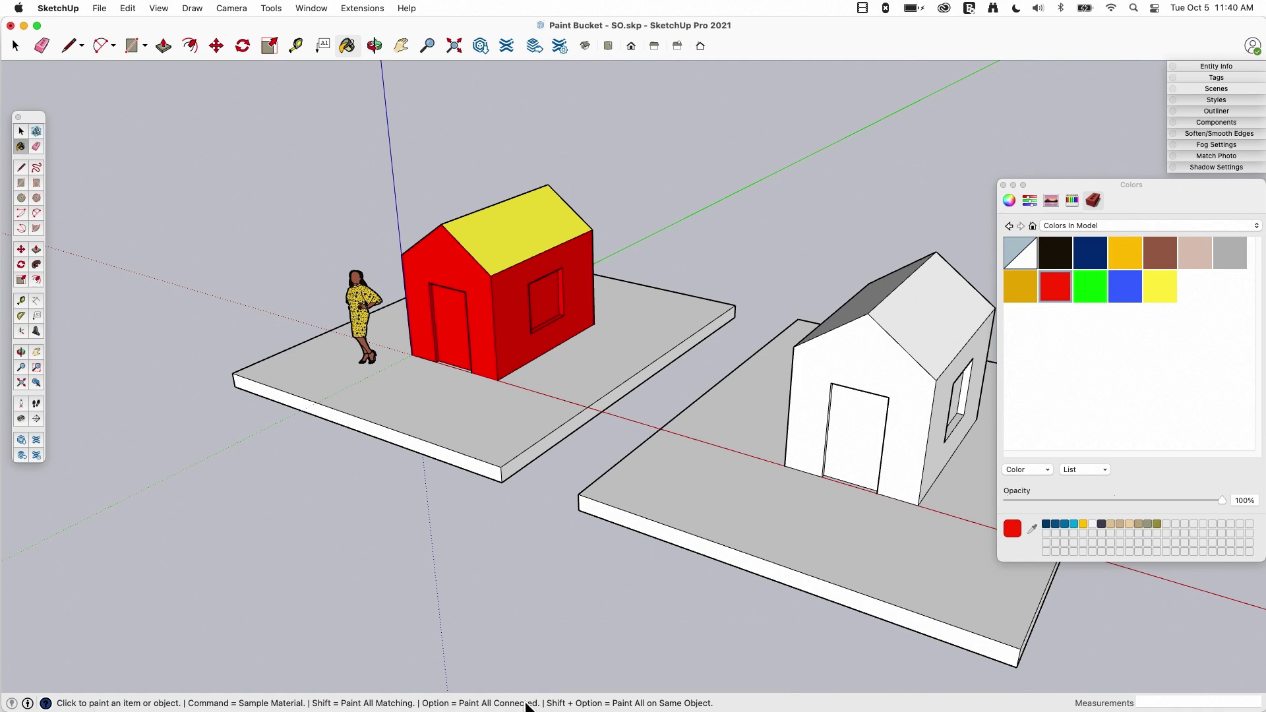
middle_click_drag(280, 594, 282, 597)
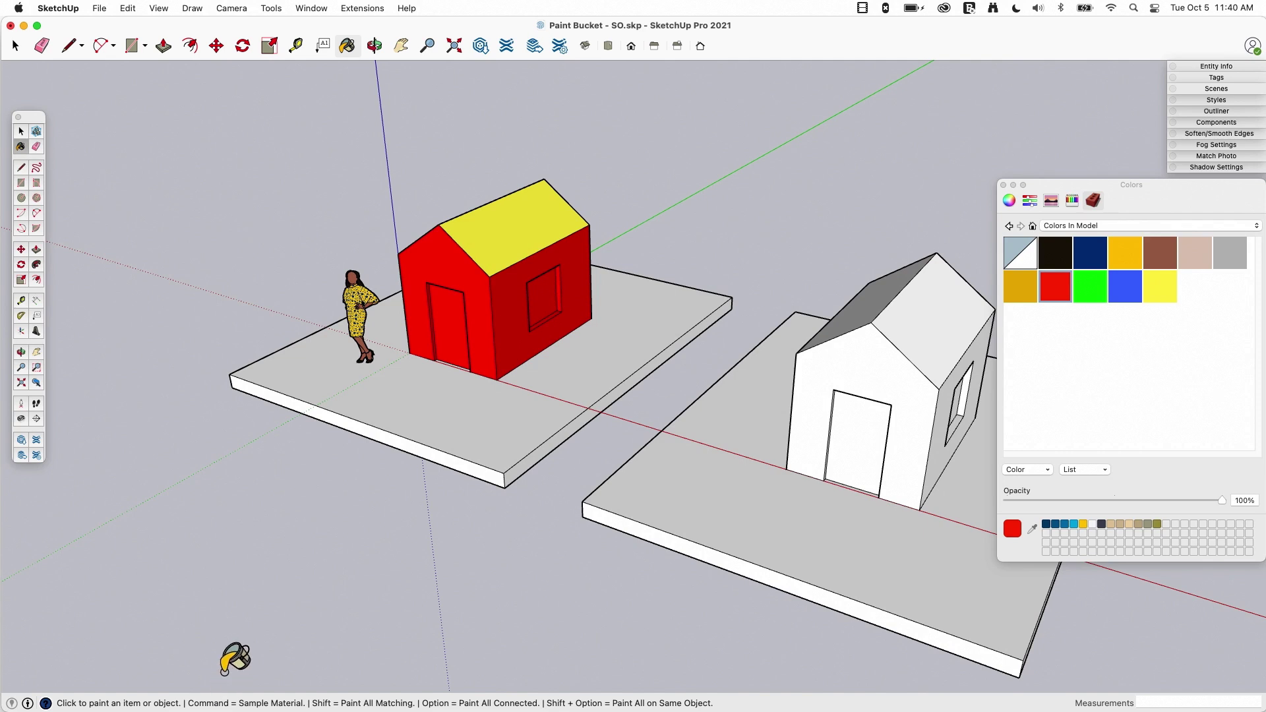
key("super")
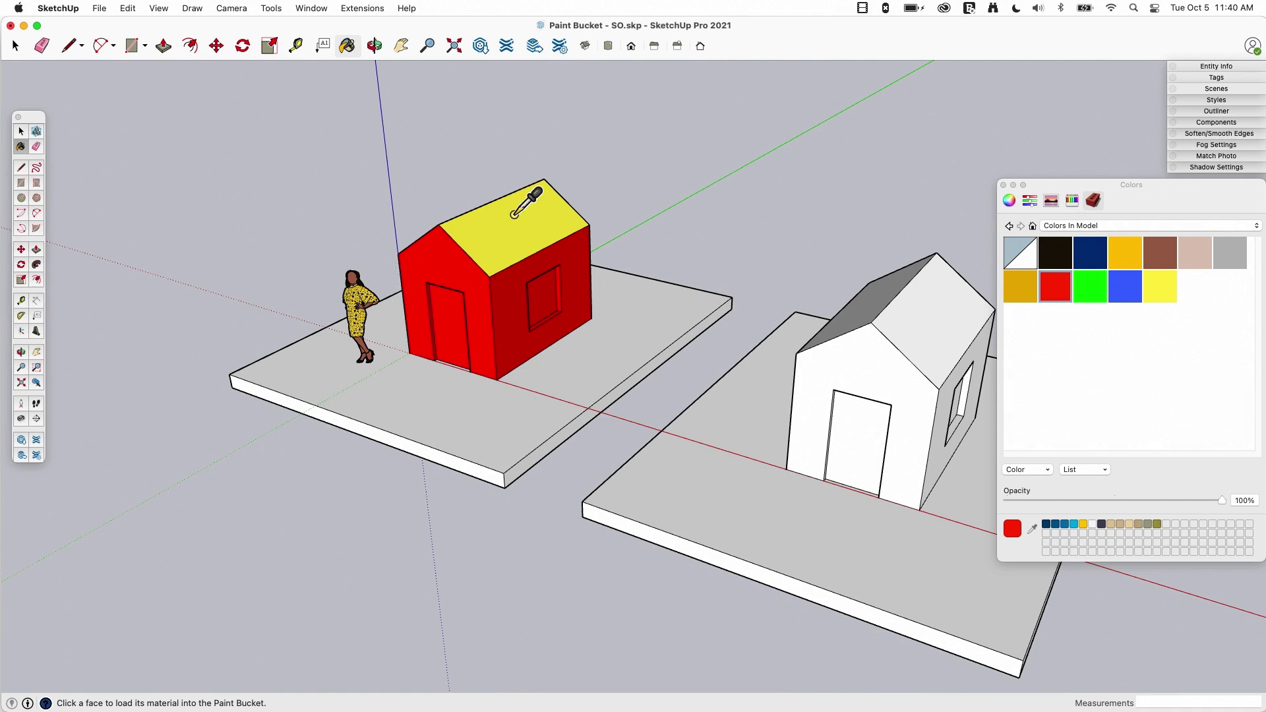
middle_click_drag(416, 194, 455, 227)
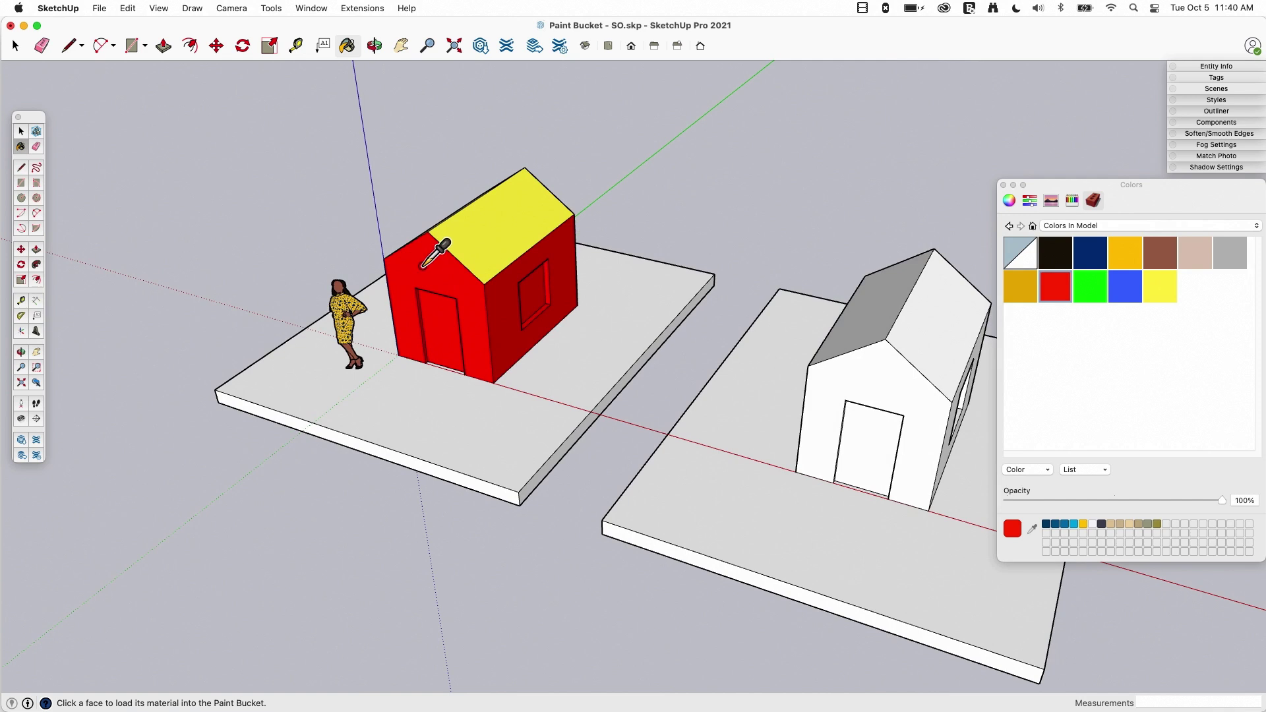
left_click(493, 220, "super")
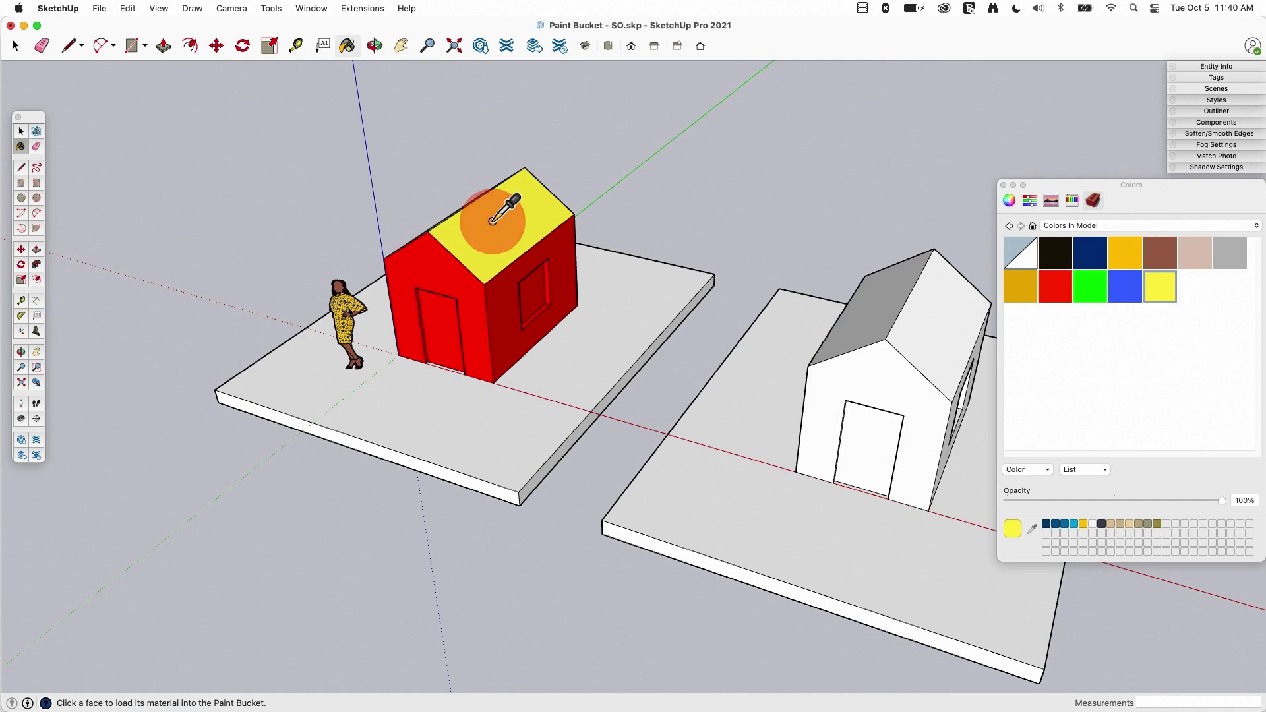
left_click(346, 302, "super")
left_click(345, 302, "super")
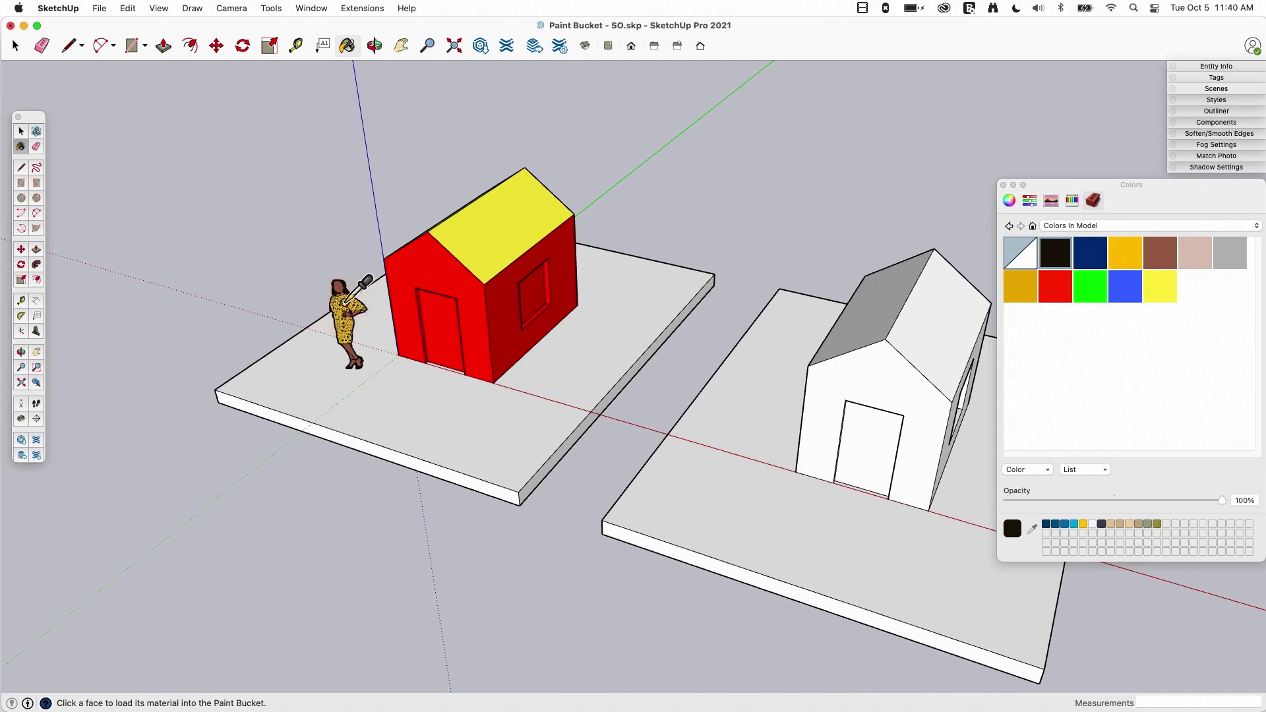
scroll(356, 287, "up", 5)
scroll(356, 287, "up", 8)
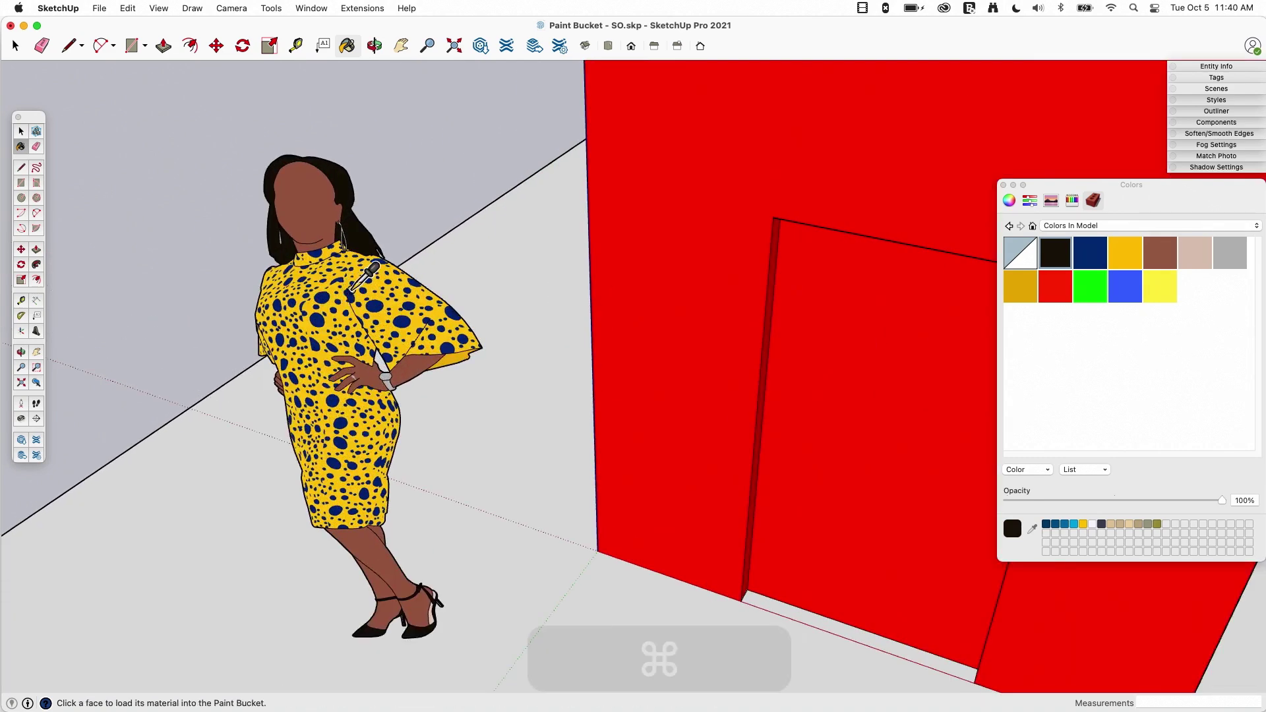
left_click(384, 294, "super")
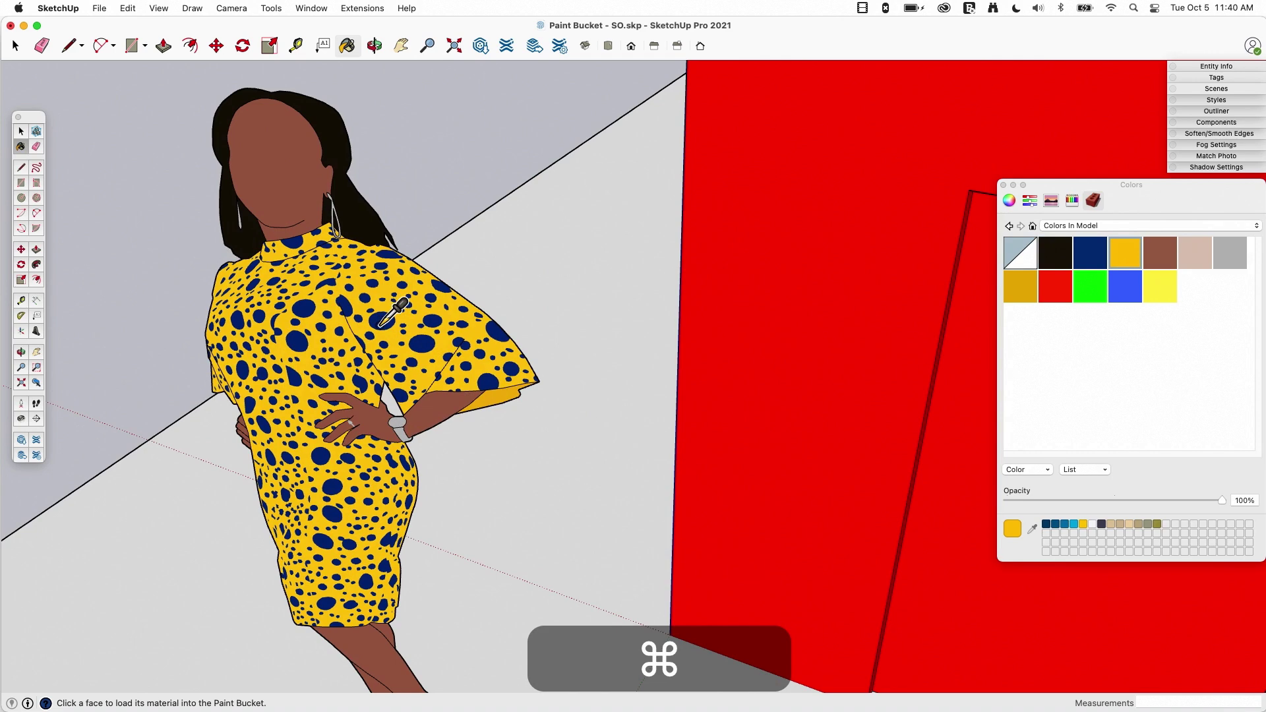
left_click(779, 267, "super")
scroll(270, 231, "down", 3)
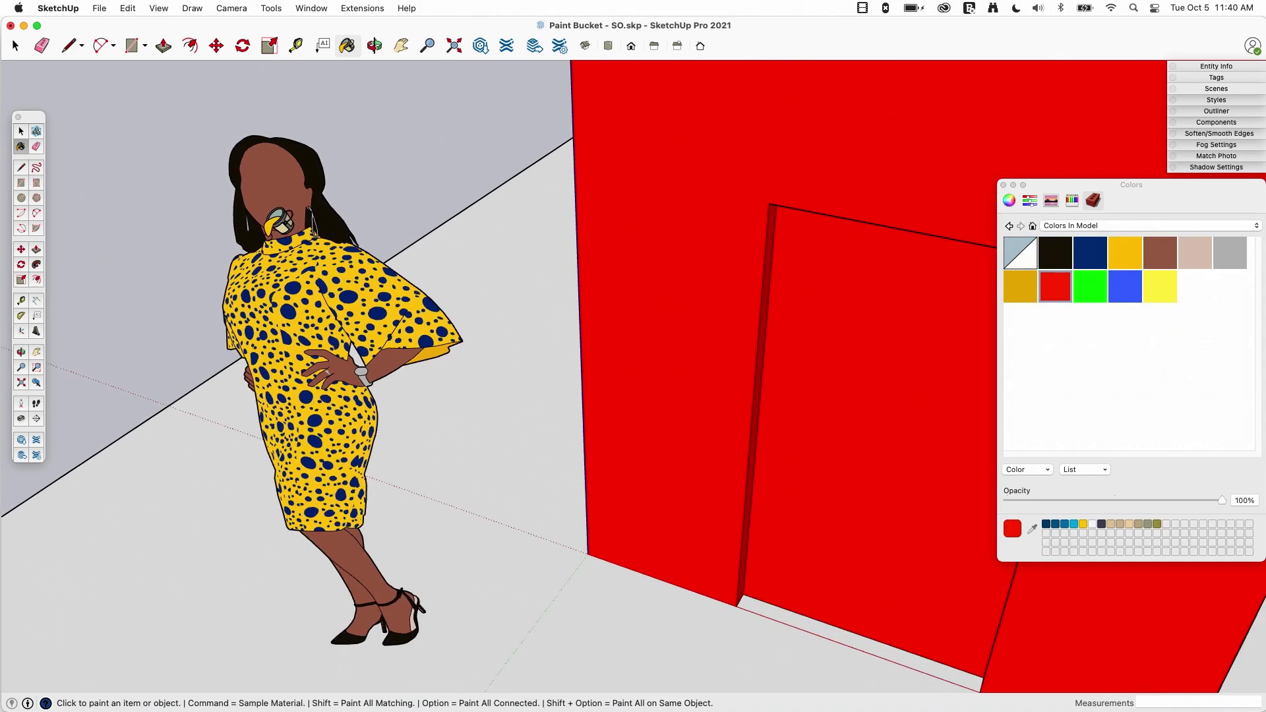
key("super")
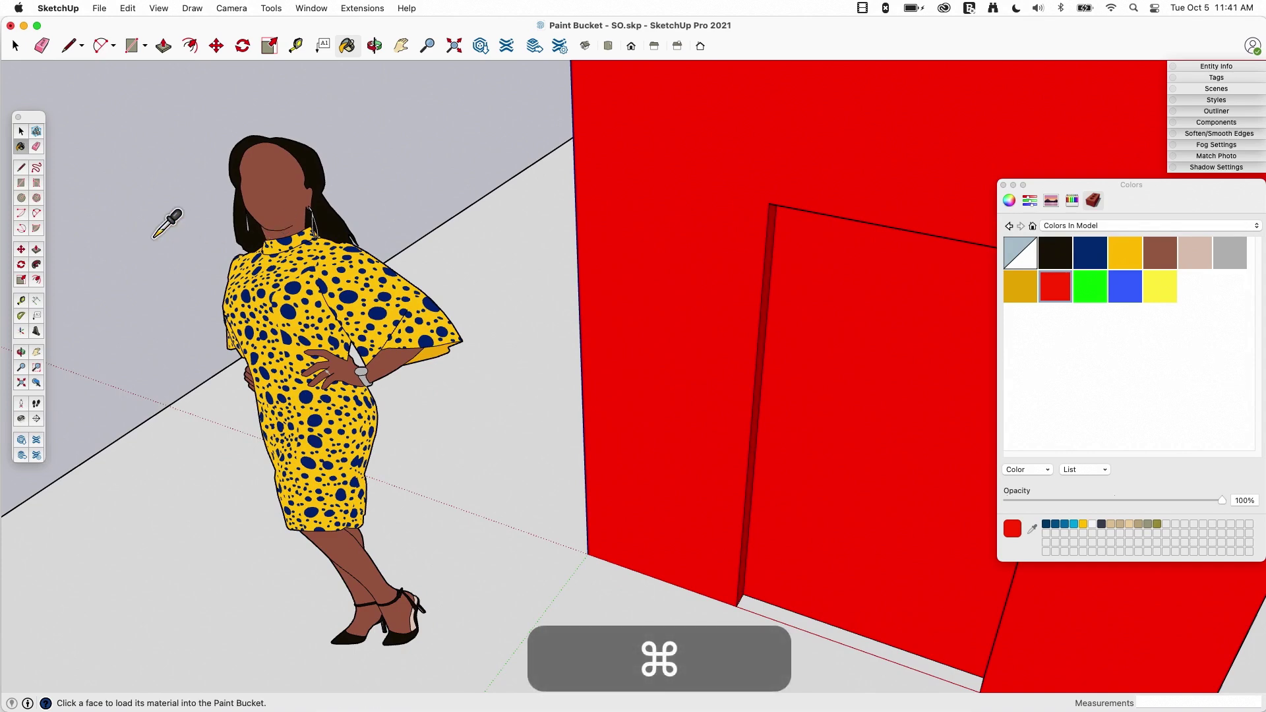
scroll(158, 231, "down", 5)
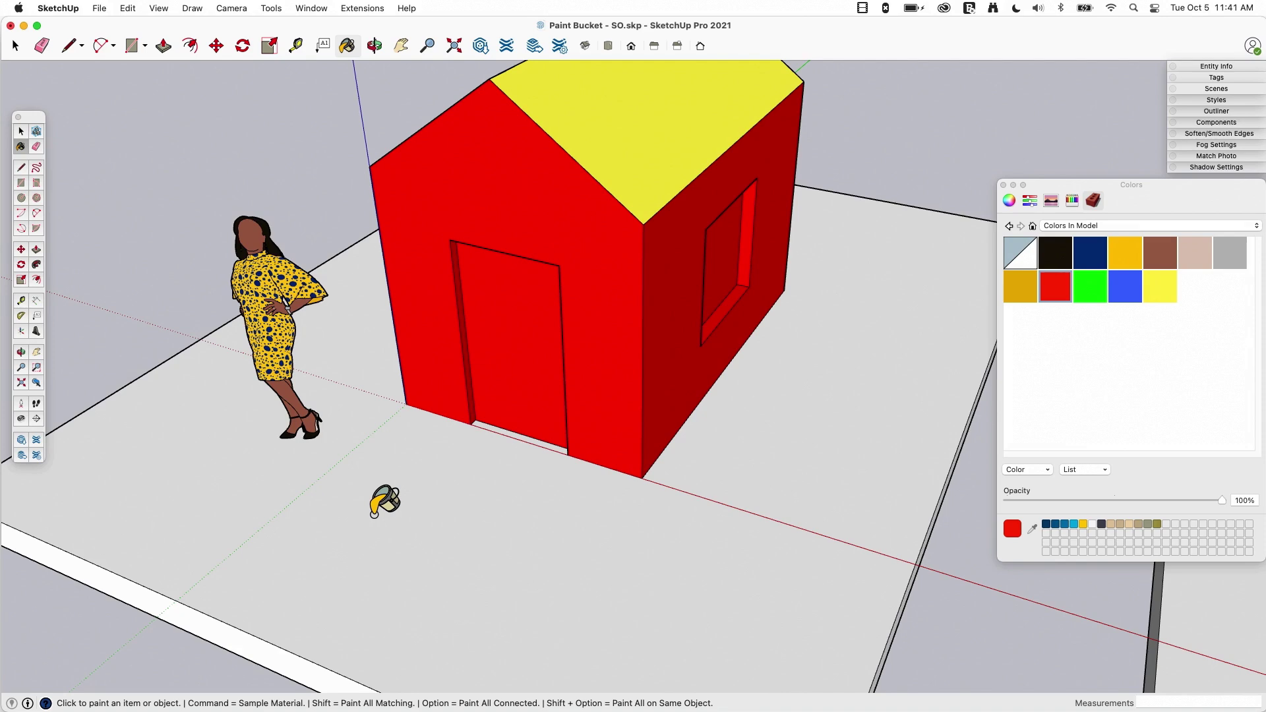
- Paint both faces of the left house's roof blue
middle_click_drag(396, 474, 394, 414)
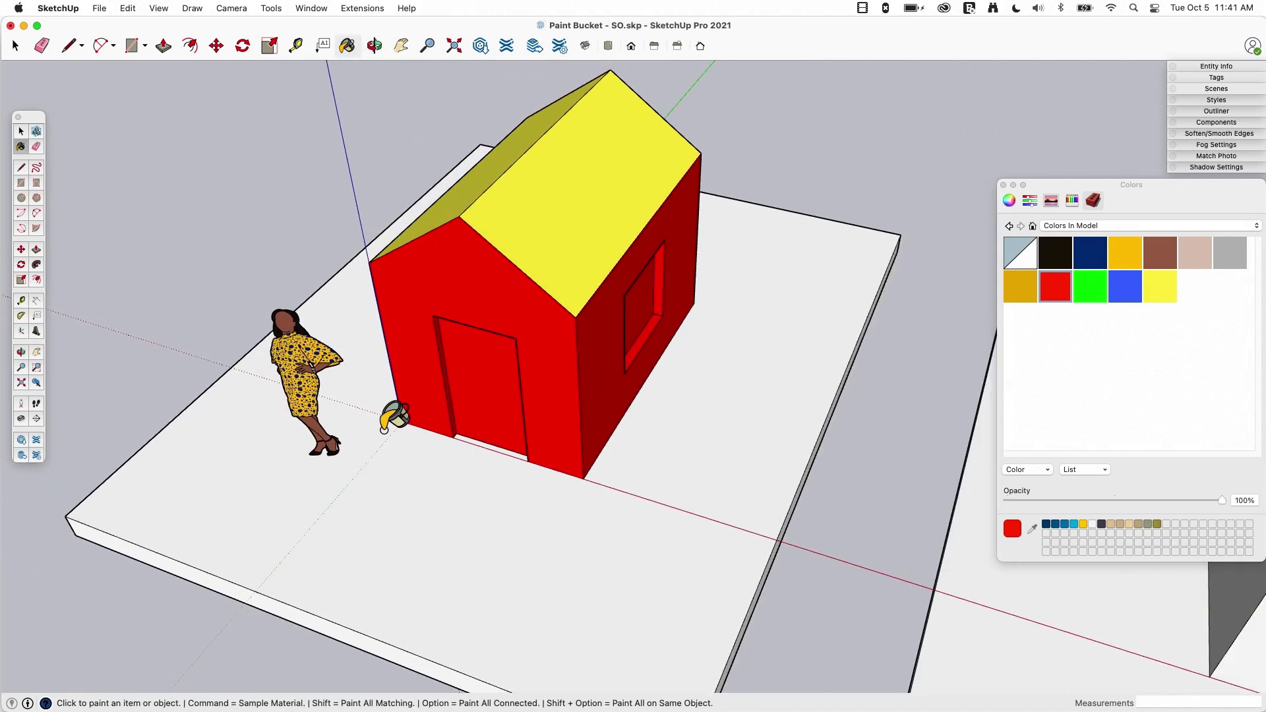
left_click(1132, 294)
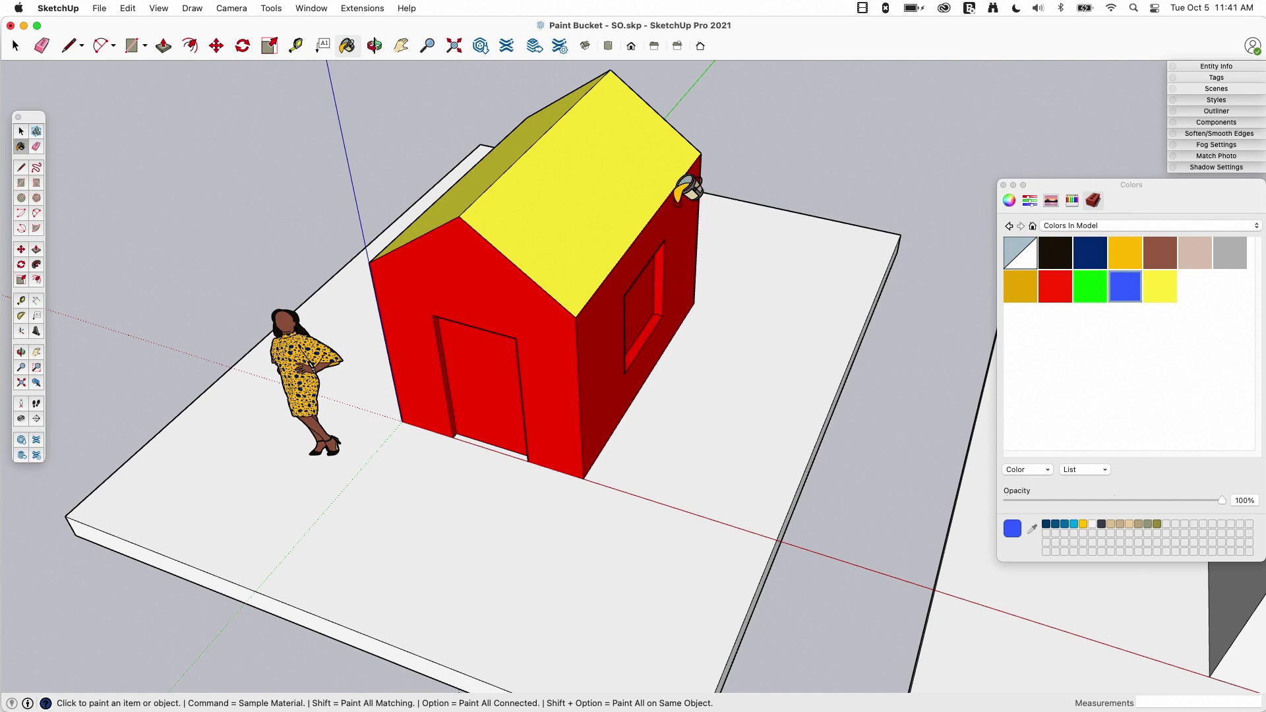
middle_click_drag(633, 127, 577, 224, "shift")
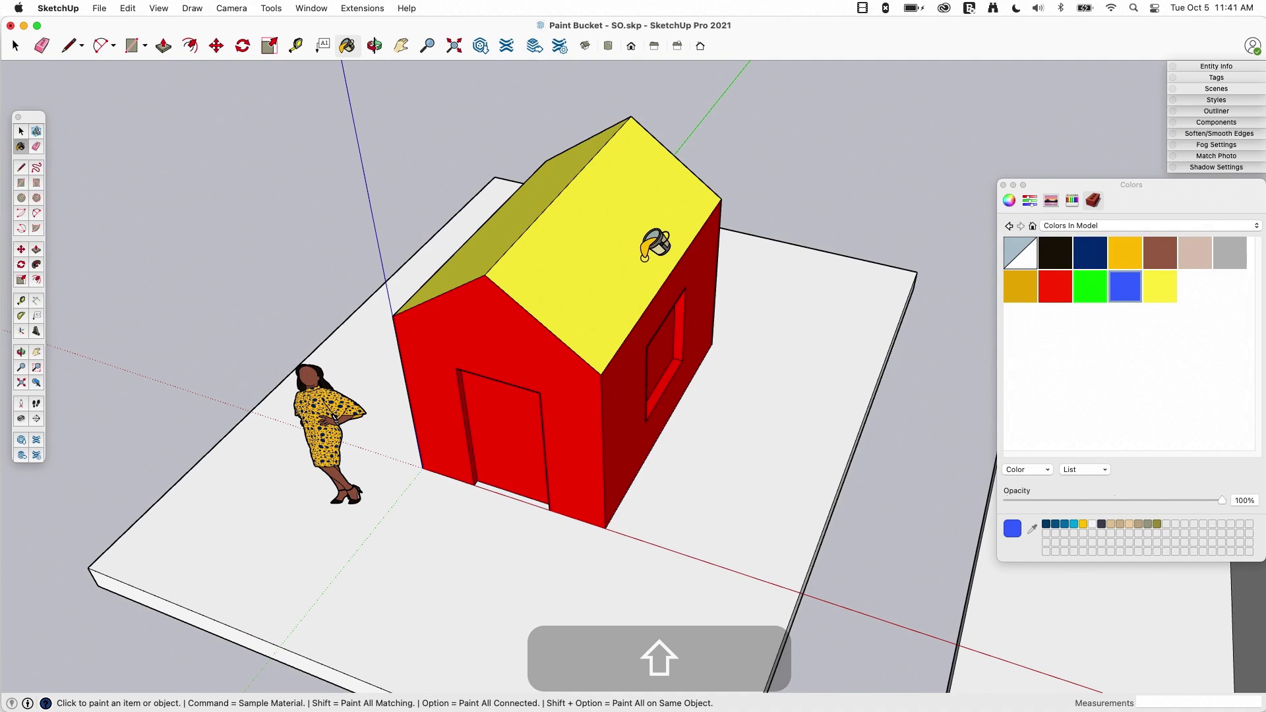
left_click(550, 262, "shift")
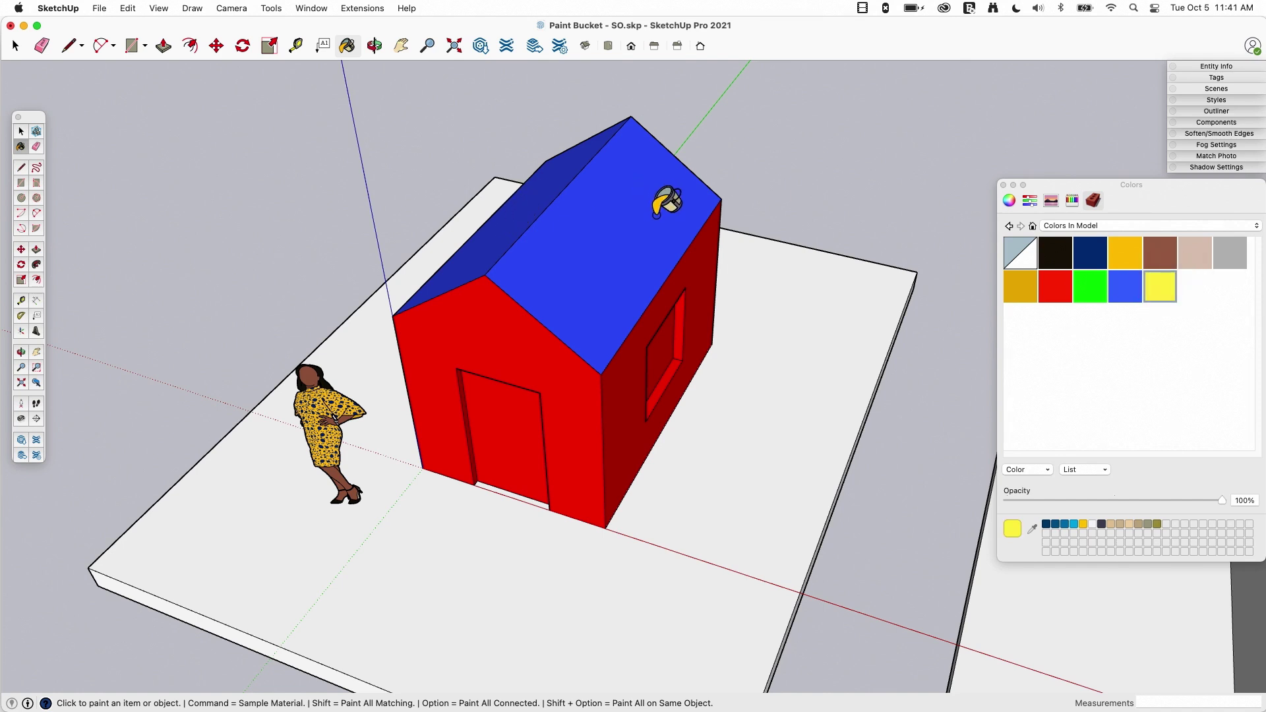
- Shift-paint the left roof back to yellow and paint the second house's roof faces yellow
key("shift")
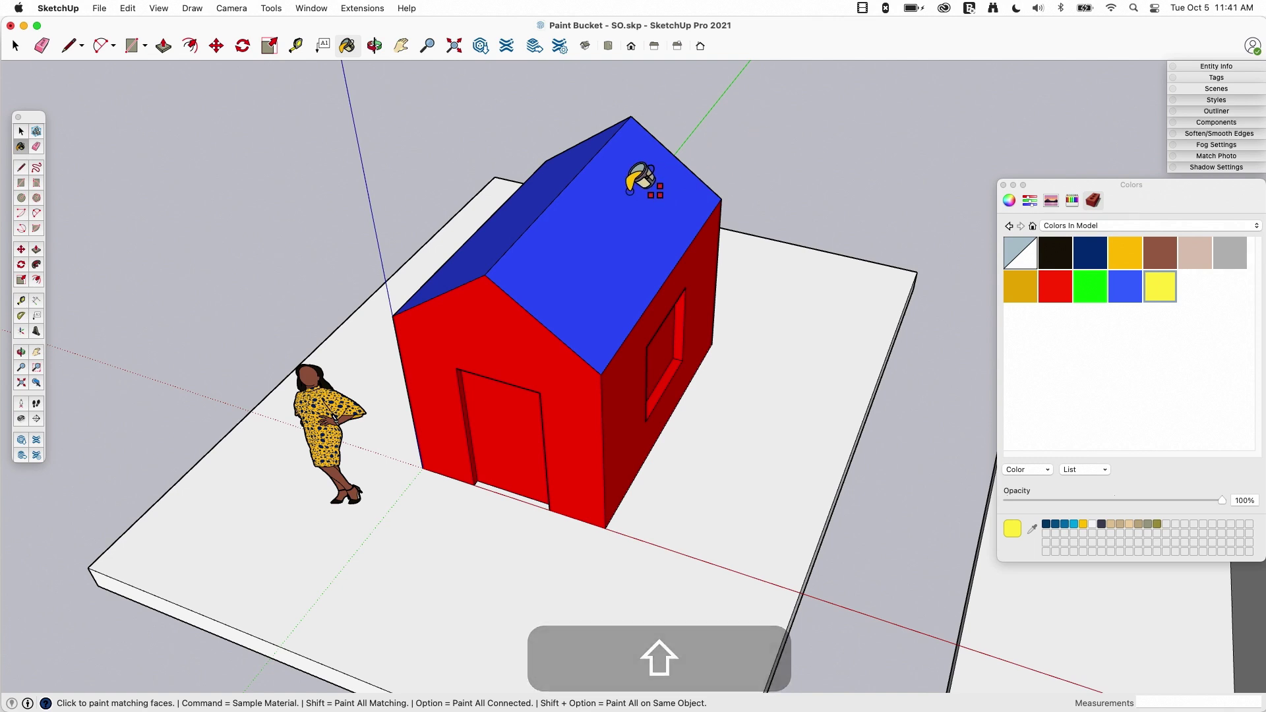
left_click(568, 227)
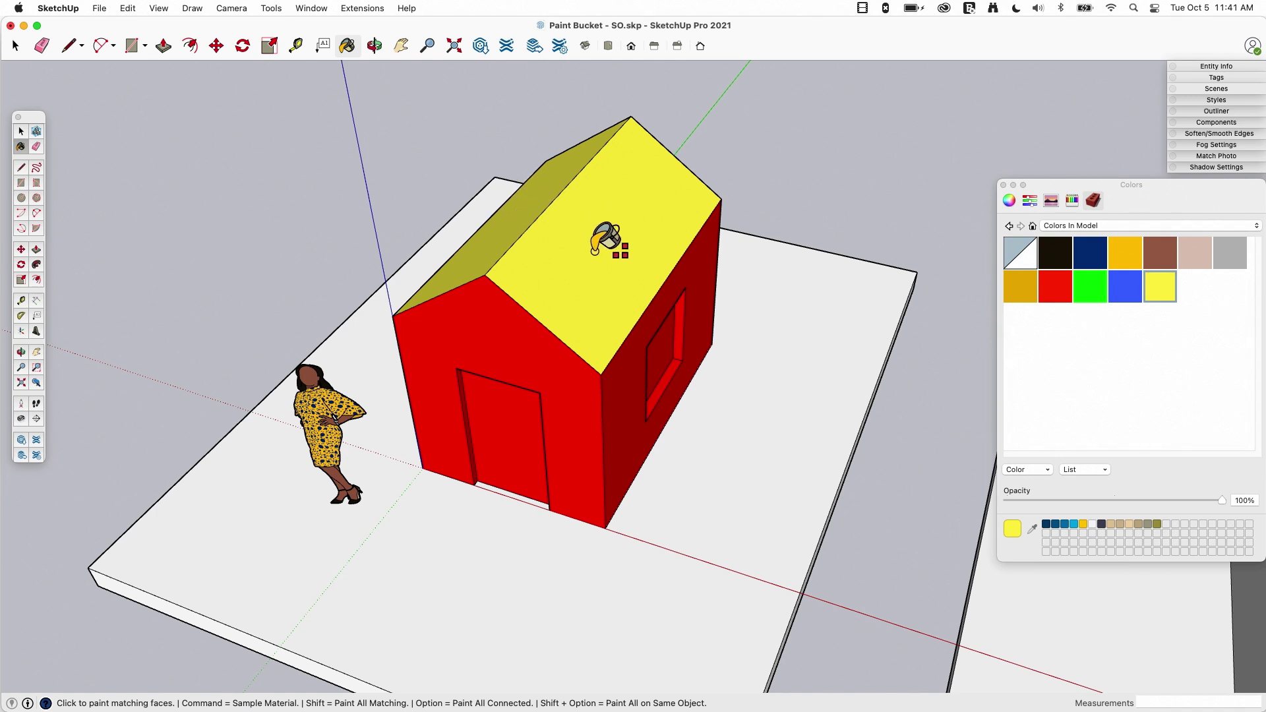
scroll(413, 221, "down", 3)
left_click(526, 262, "shift")
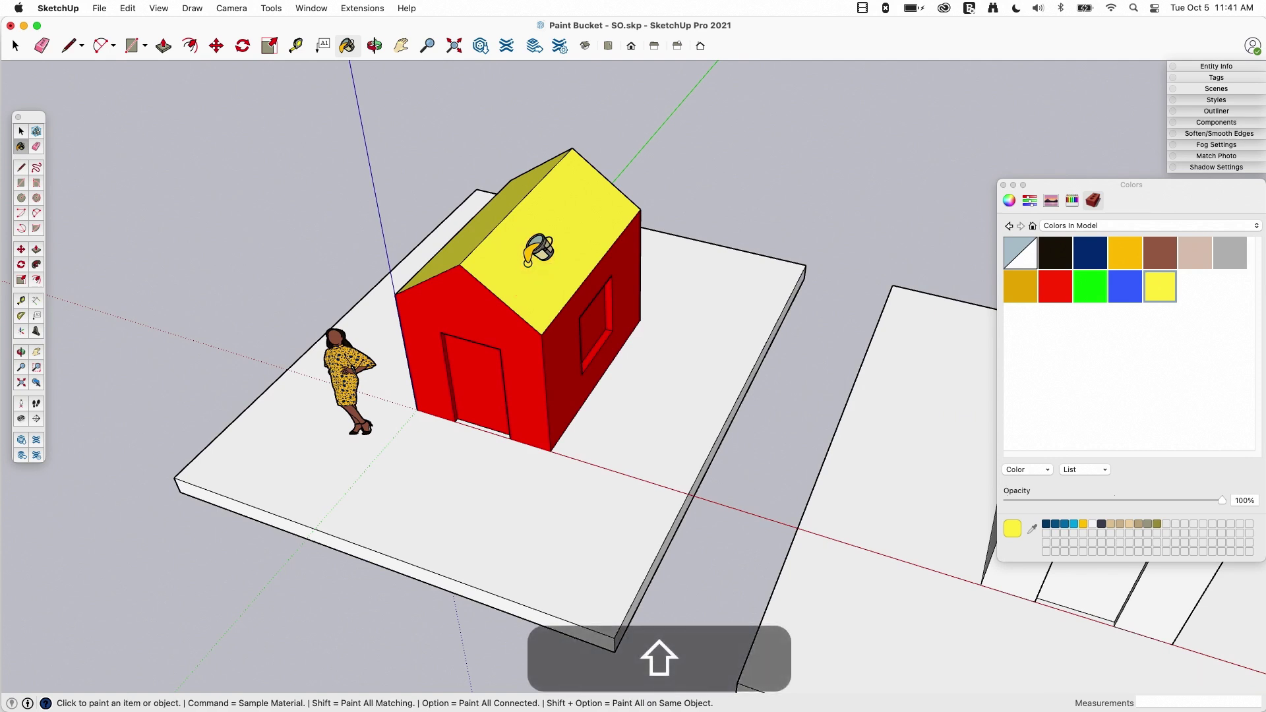
scroll(146, 326, "down", 2)
scroll(335, 323, "down", 2)
left_click(785, 365)
left_click(832, 365)
- Shift-click with blue to turn both houses' yellow roofs blue together
mouse_move(967, 376)
middle_mouse_down()
mouse_move(837, 240)
mouse_move(896, 296)
middle_mouse_up()
left_click(1126, 287)
middle_click_drag(933, 232, 882, 321)
key("shift")
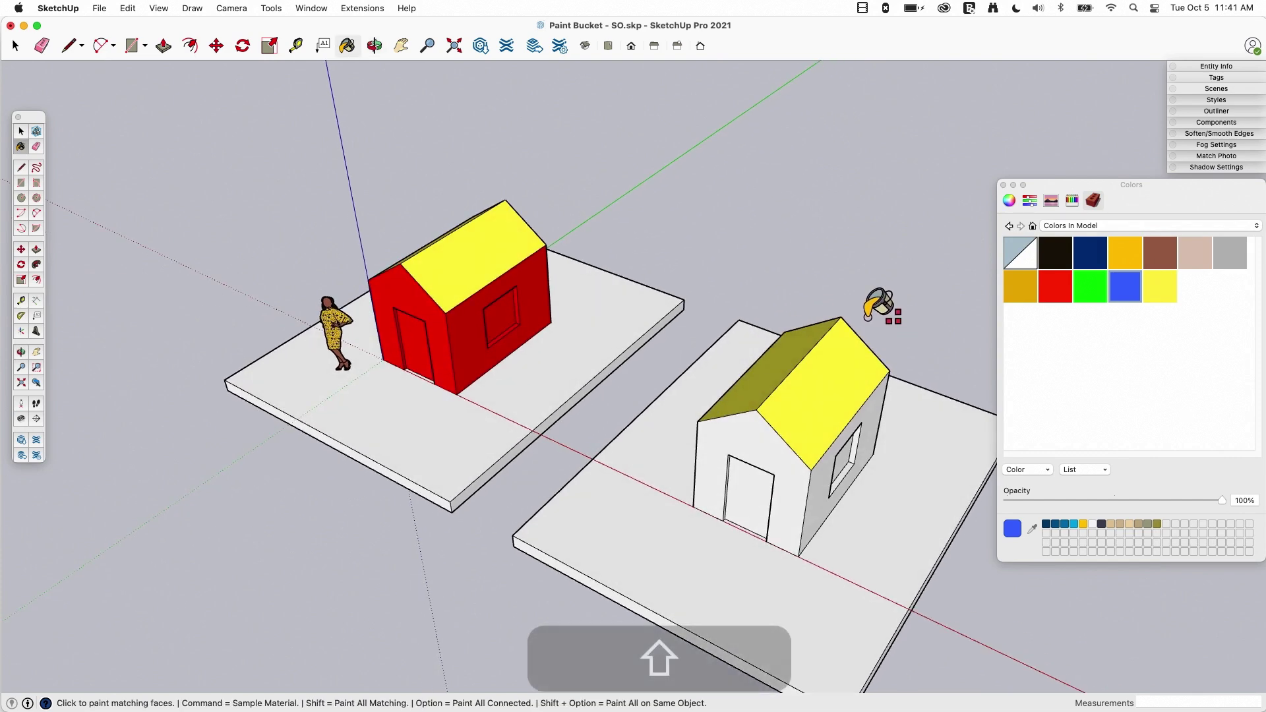
left_click(814, 389, "shift")
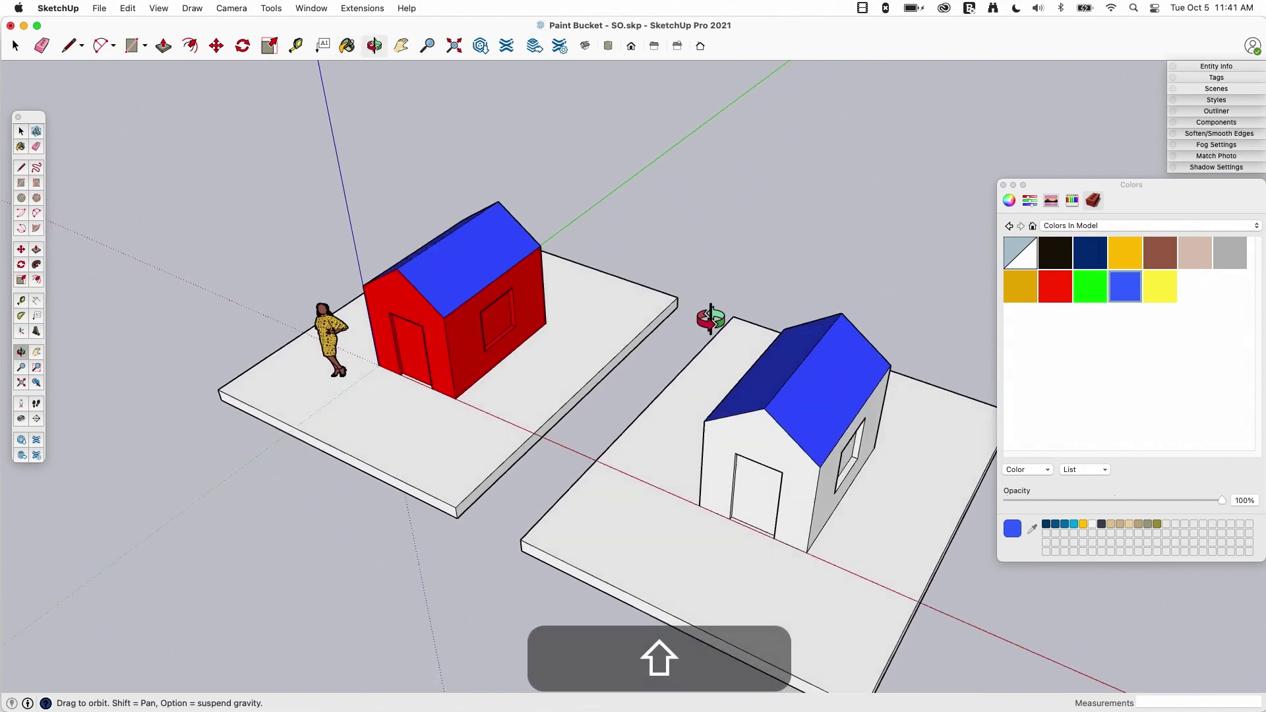
middle_click_drag(707, 319, 814, 365)
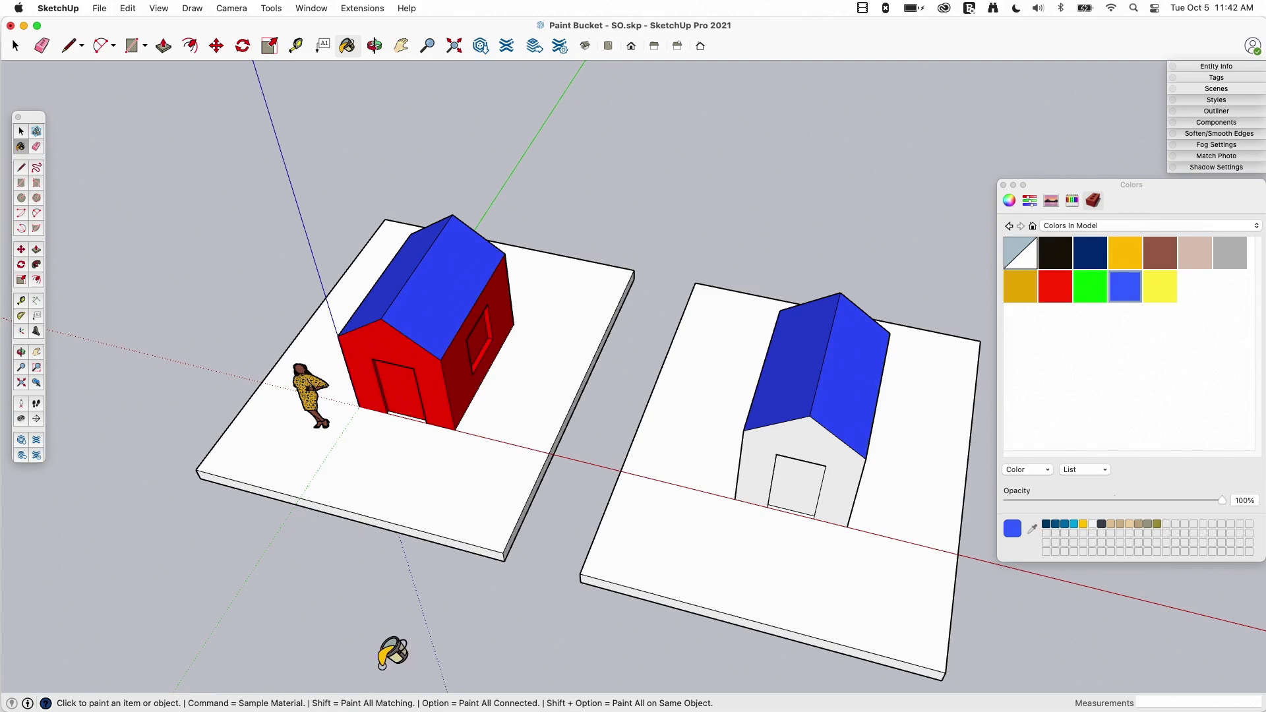
- Shift+Option-click the right house's roof with green to paint both slopes green
mouse_move(420, 653)
middle_mouse_down()
mouse_move(514, 590)
mouse_move(494, 580)
mouse_move(493, 623)
middle_mouse_up()
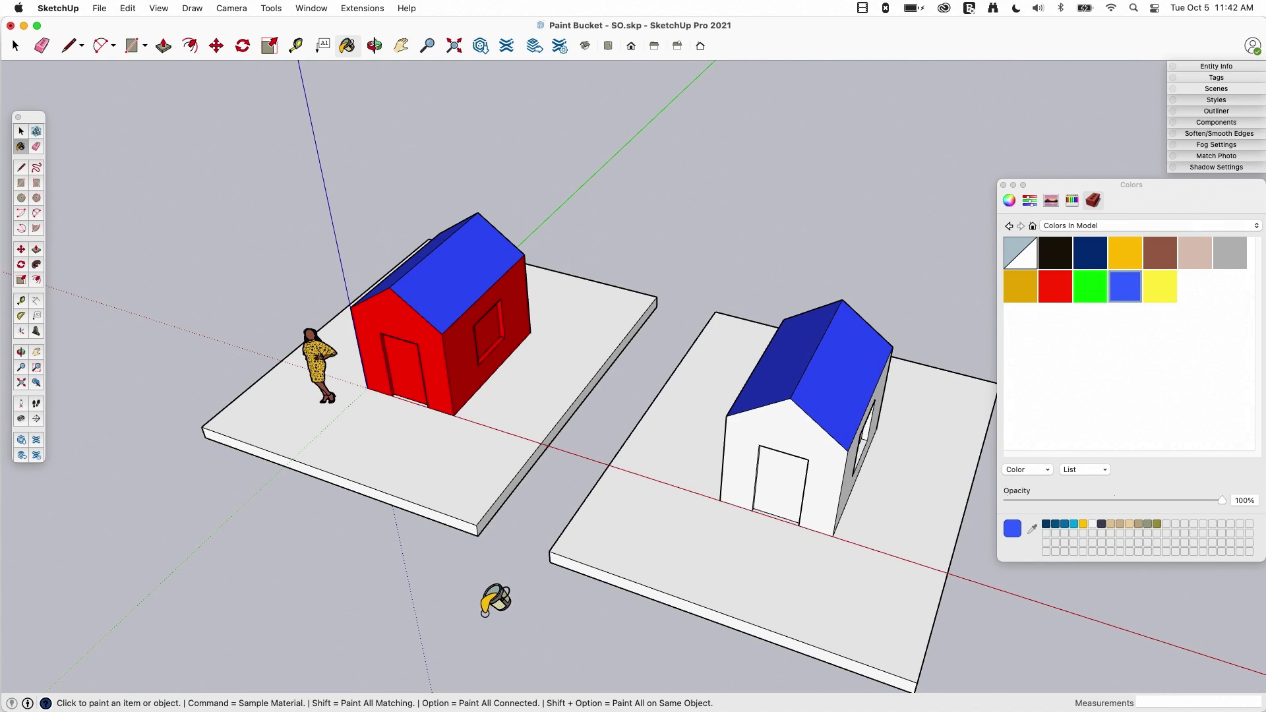
left_click(1102, 285)
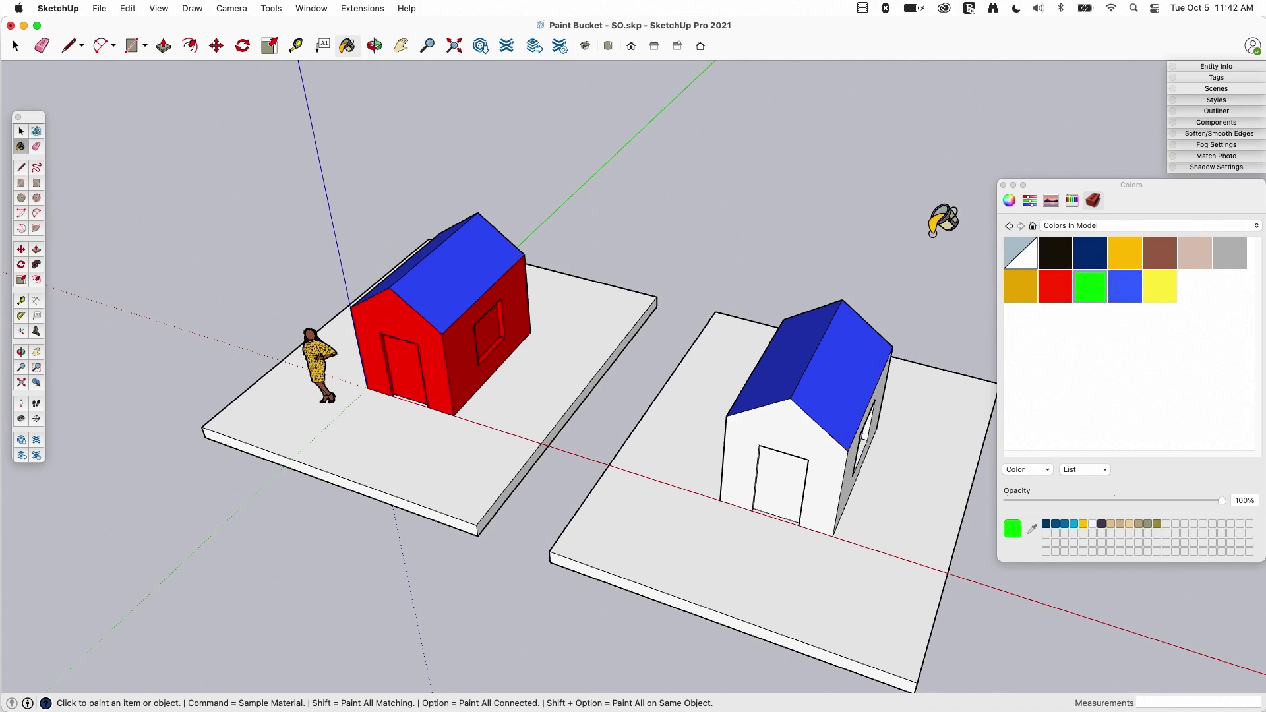
key("shift+alt")
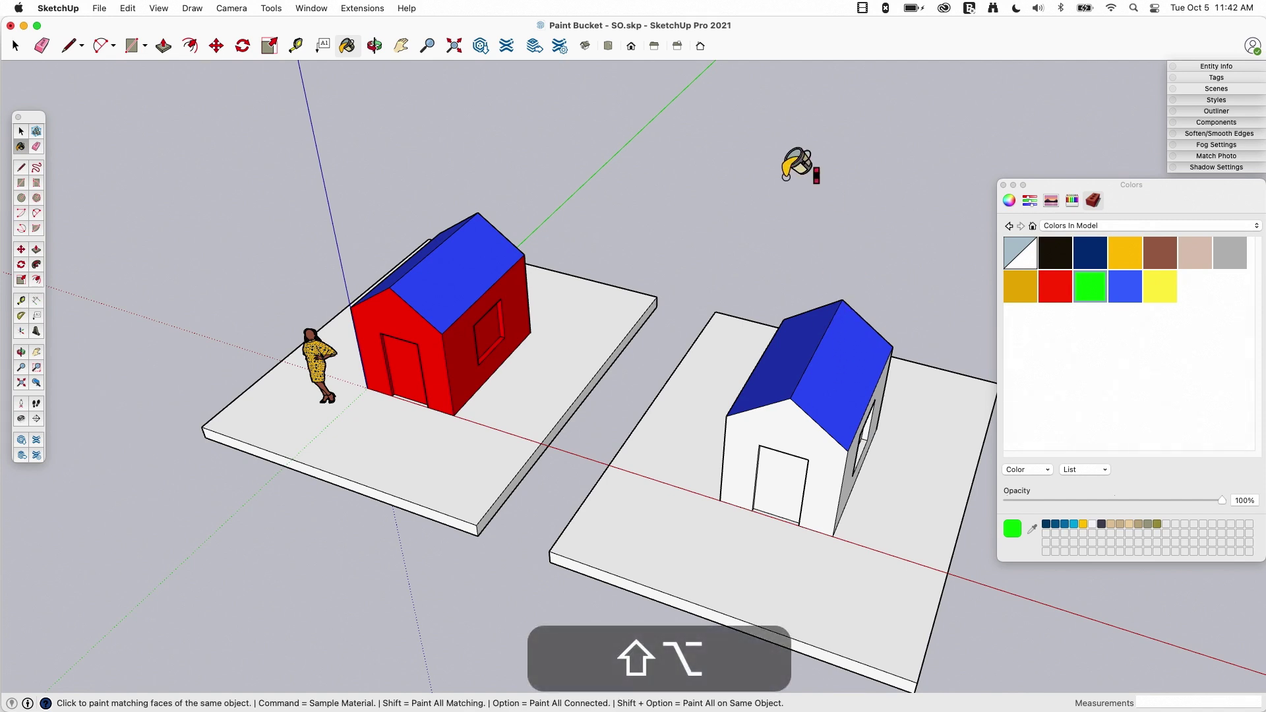
left_click(842, 374, "alt+shift")
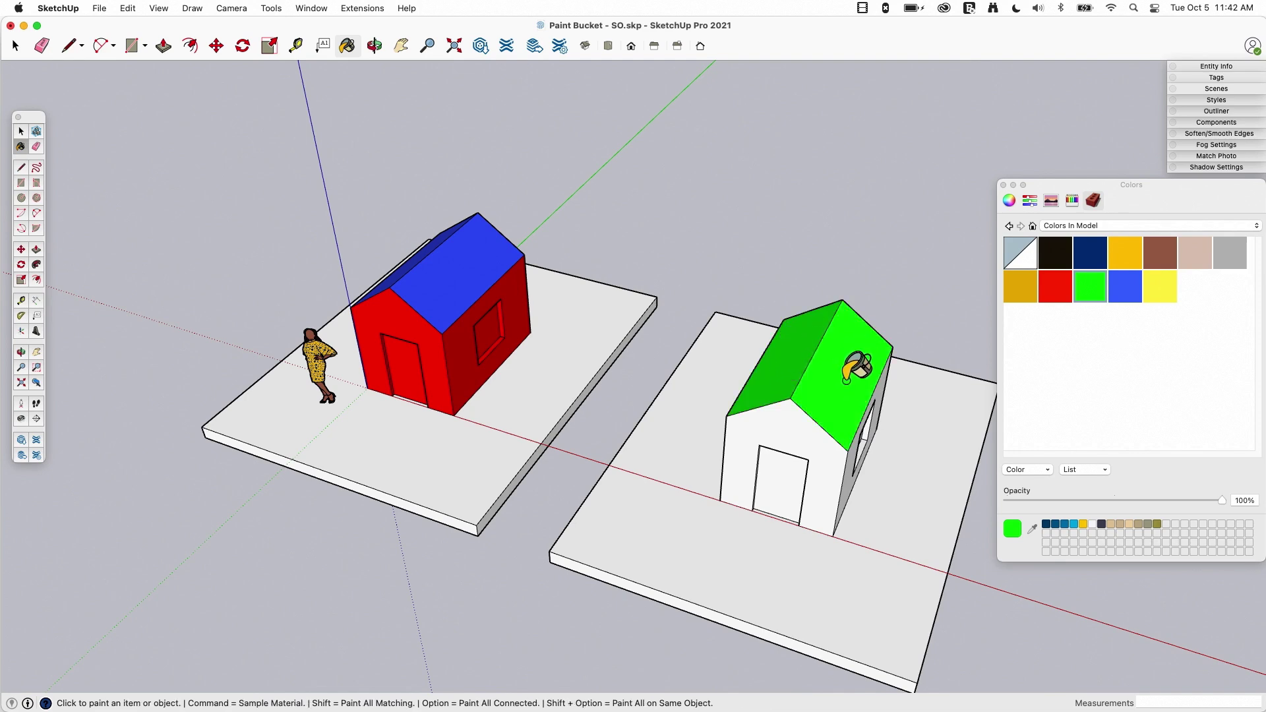
middle_click_drag(791, 310, 785, 389)
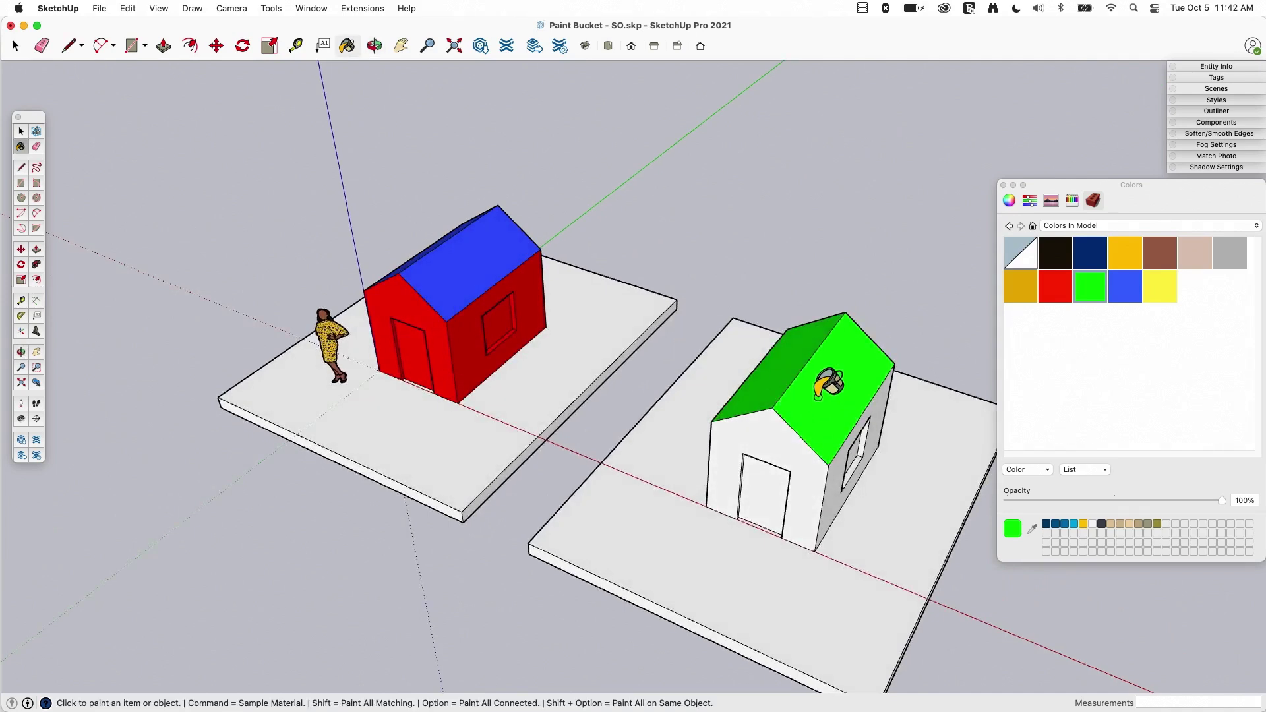
key("shift")
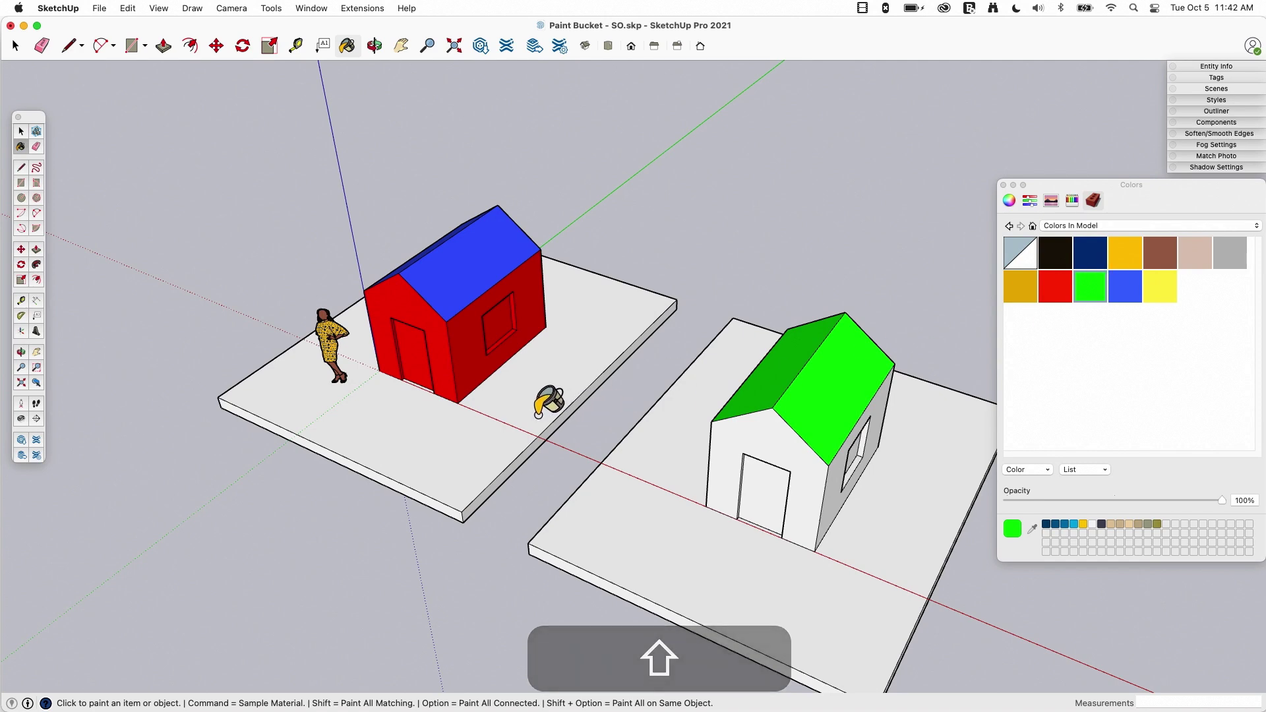
- Shift-click a white face to paint every matching white face green
left_click(488, 417, "shift")
key("o")
mouse_move(729, 537)
left_mouse_down()
mouse_move(740, 367)
mouse_move(732, 409)
left_mouse_up()
key("b")
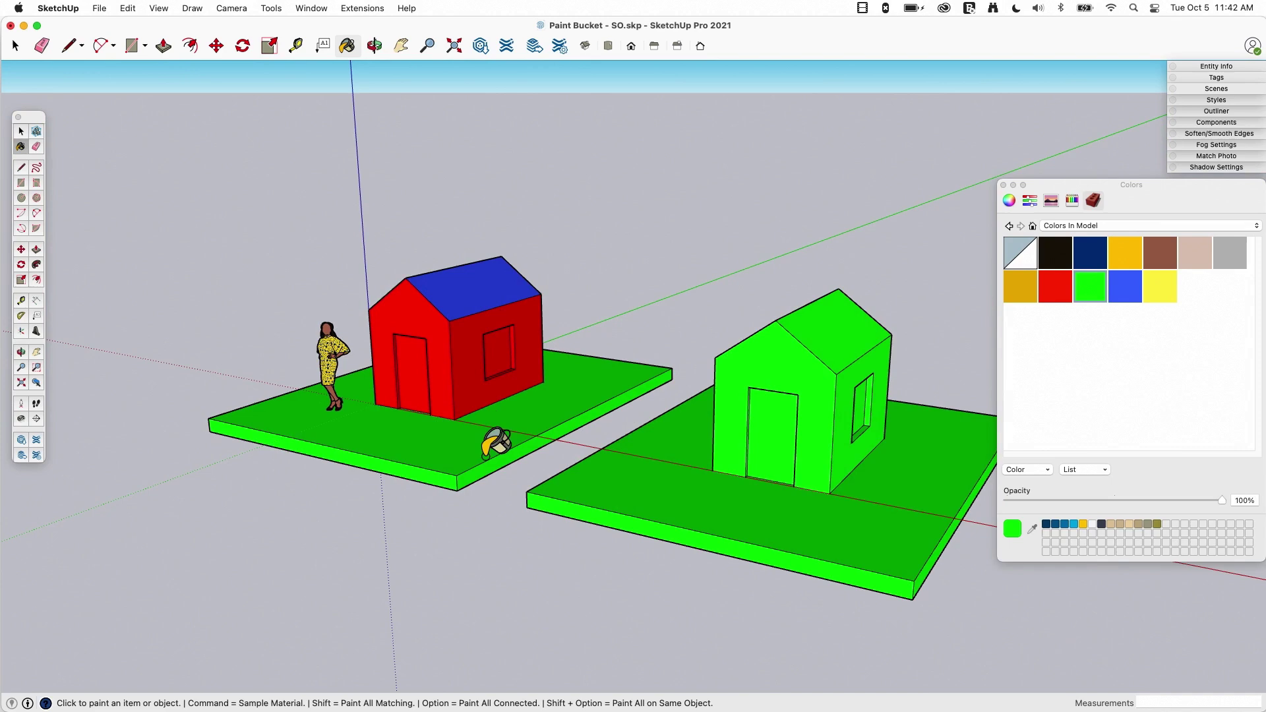
mouse_move(480, 418)
middle_mouse_down()
mouse_move(627, 330)
mouse_move(571, 367)
mouse_move(492, 452)
mouse_move(467, 455)
mouse_move(613, 161)
mouse_move(571, 424)
mouse_move(606, 343)
middle_mouse_up()
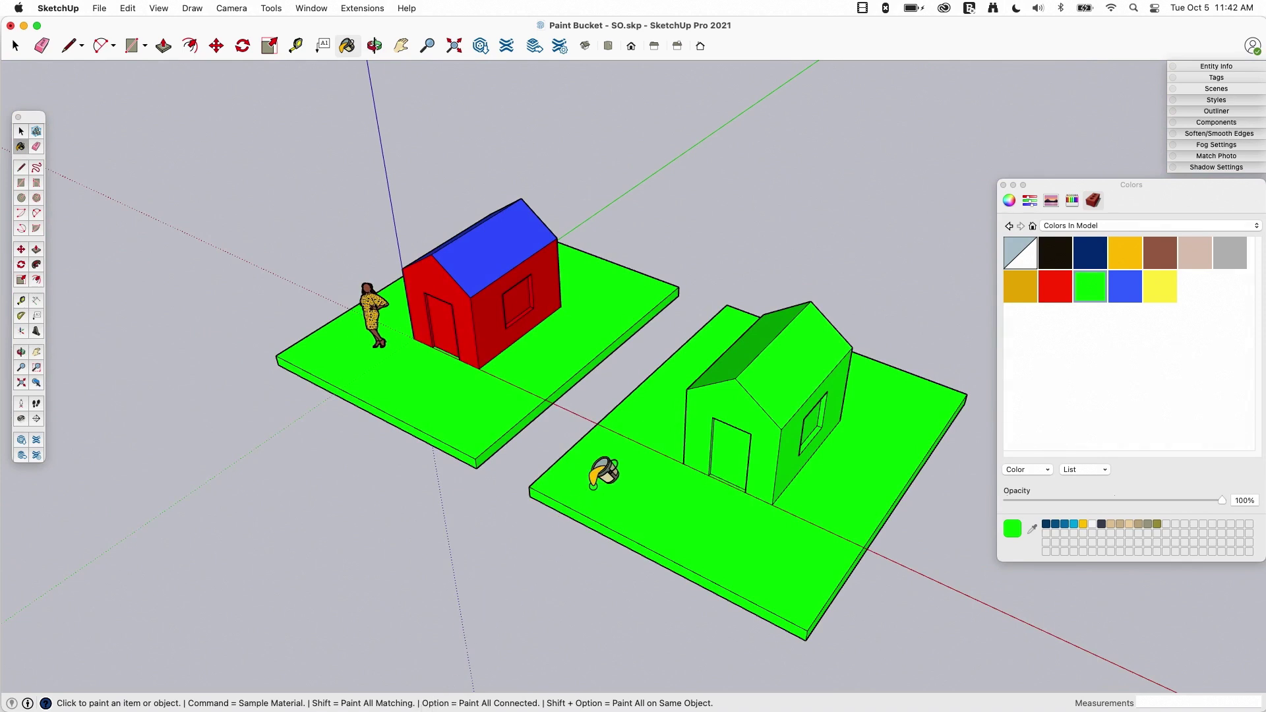
- Option-click the right house with red to paint it and its slab red
left_click(1055, 286)
key("alt")
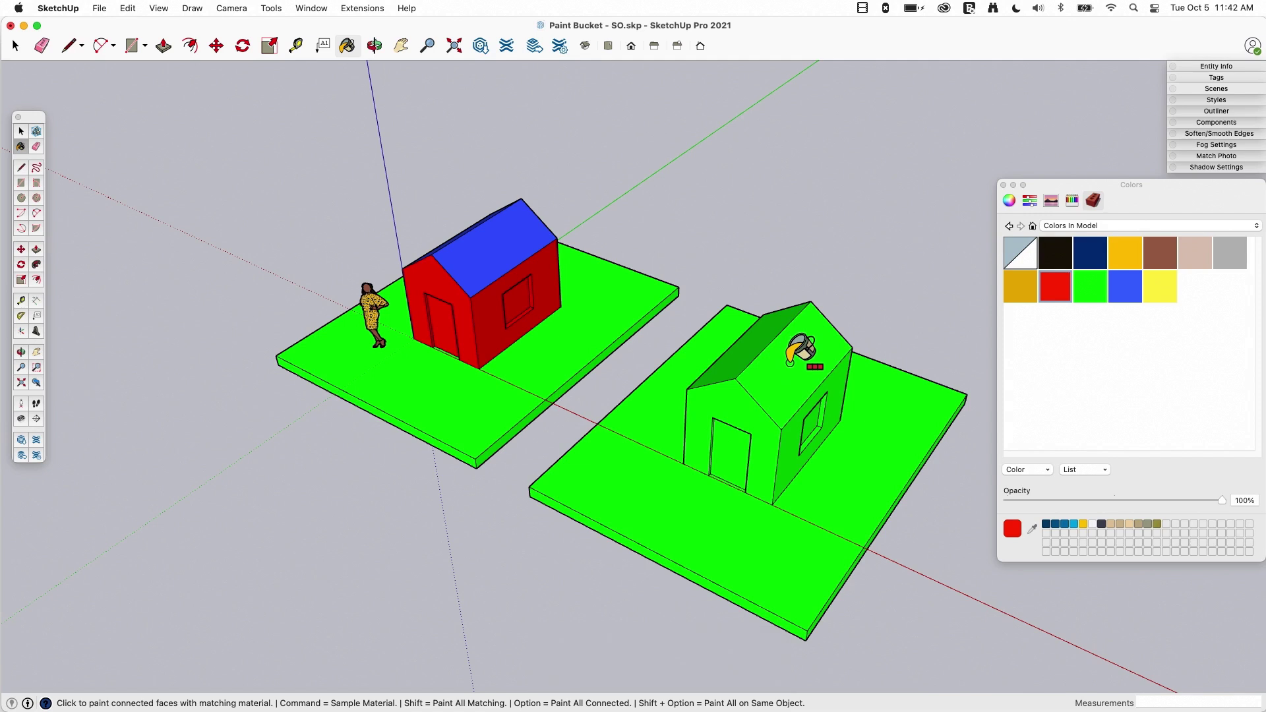
left_click(791, 361, "alt")
middle_click_drag(866, 304, 765, 469)
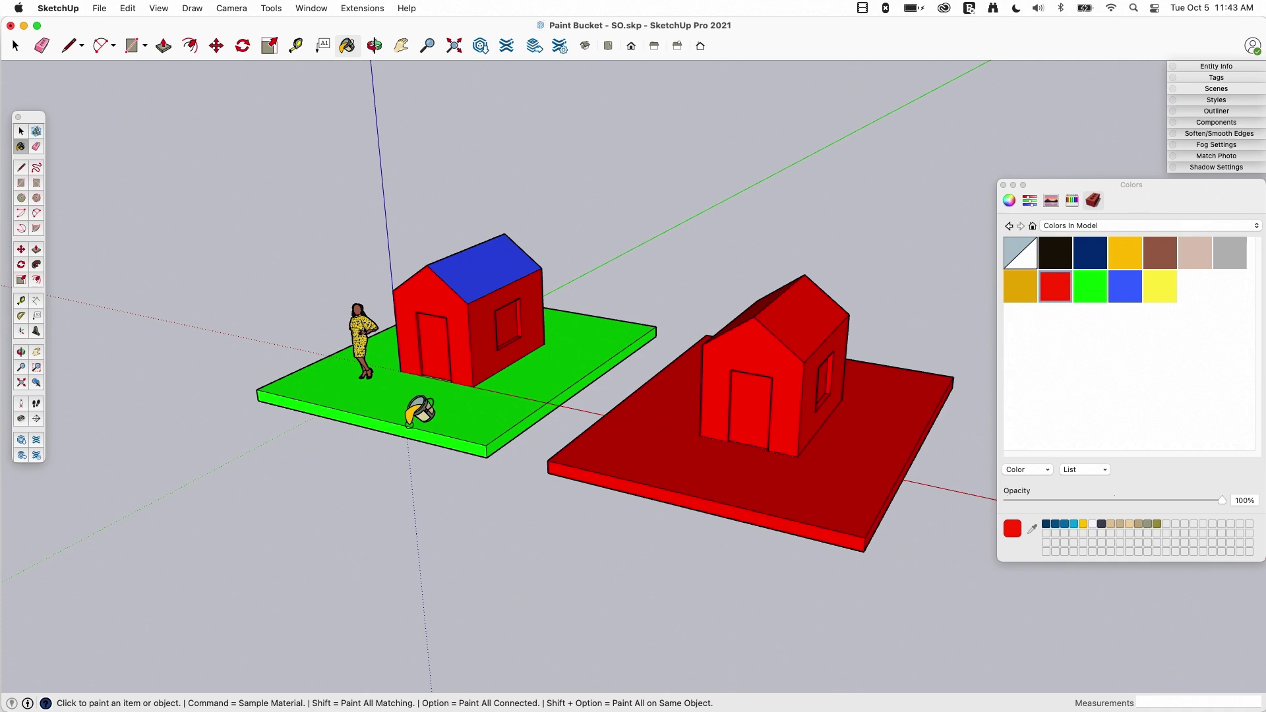
- Paint every face of the right house's red slab green
left_click(1091, 287)
mouse_move(834, 442)
middle_mouse_down()
mouse_move(857, 472)
mouse_move(749, 455)
middle_mouse_up()
scroll(705, 491, "up", 3)
left_click(663, 482)
left_click(663, 481)
left_click(735, 481)
mouse_move(921, 359)
middle_mouse_down()
mouse_move(701, 424)
mouse_move(417, 441)
mouse_move(407, 415)
middle_mouse_up()
left_click(436, 436)
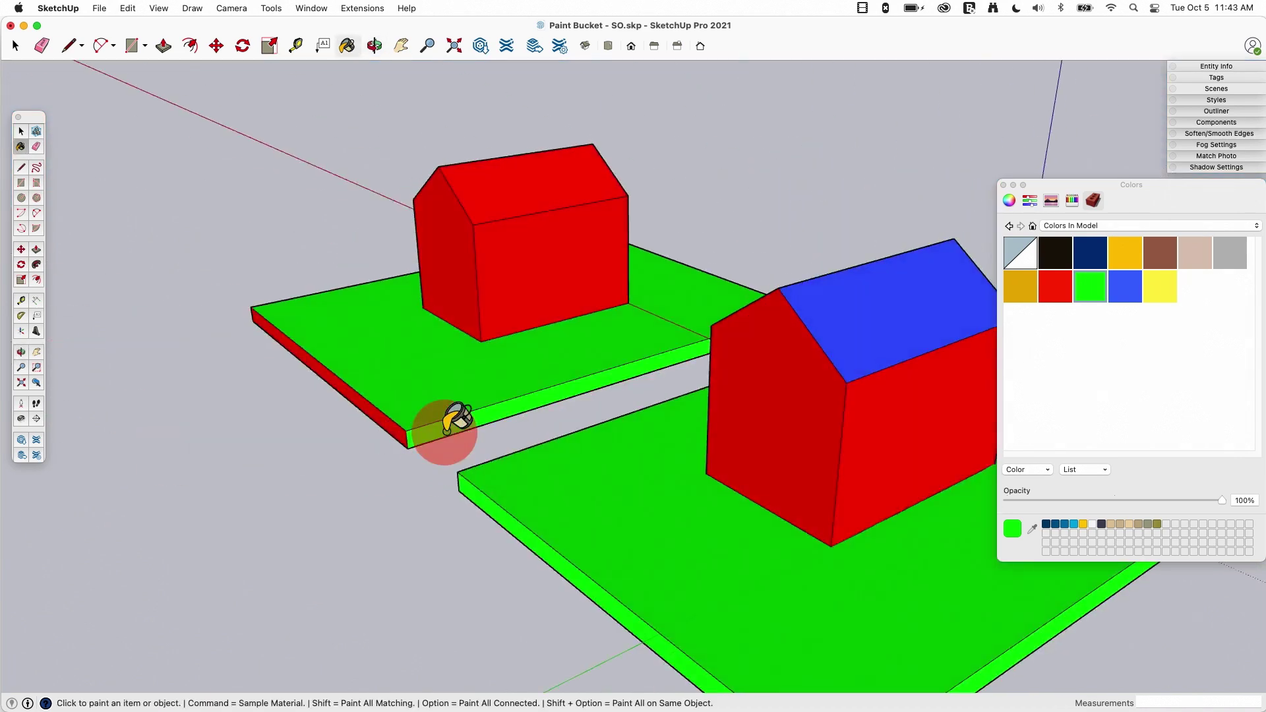
left_click(398, 428)
- Paint the right house's front, gable and side walls yellow
left_click(1154, 292)
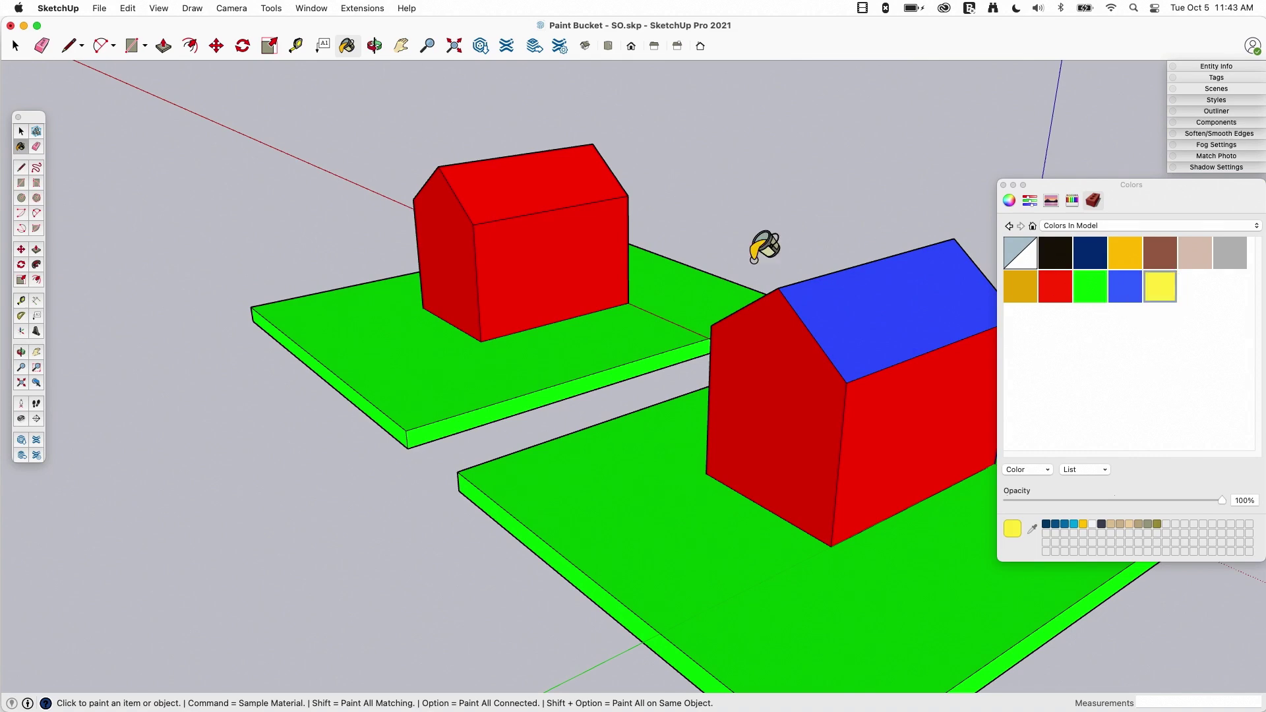
left_click(571, 254)
left_click(451, 254)
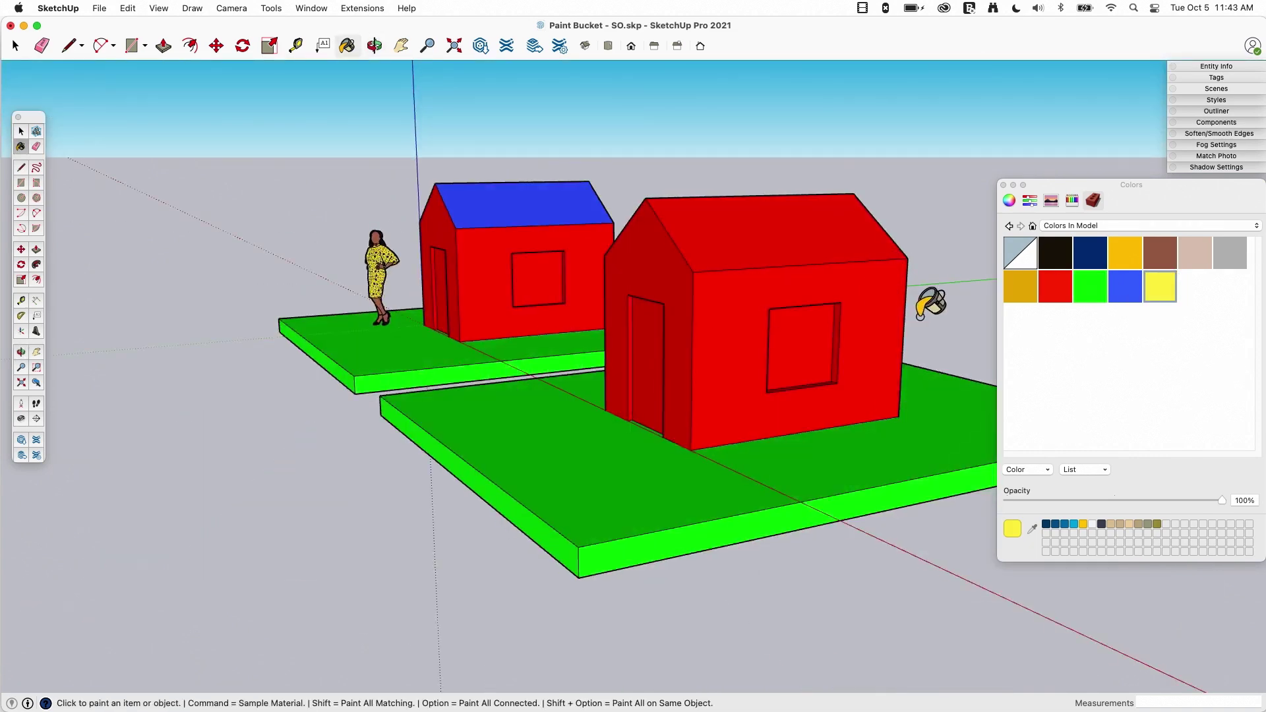
left_click(850, 326)
left_click(638, 280)
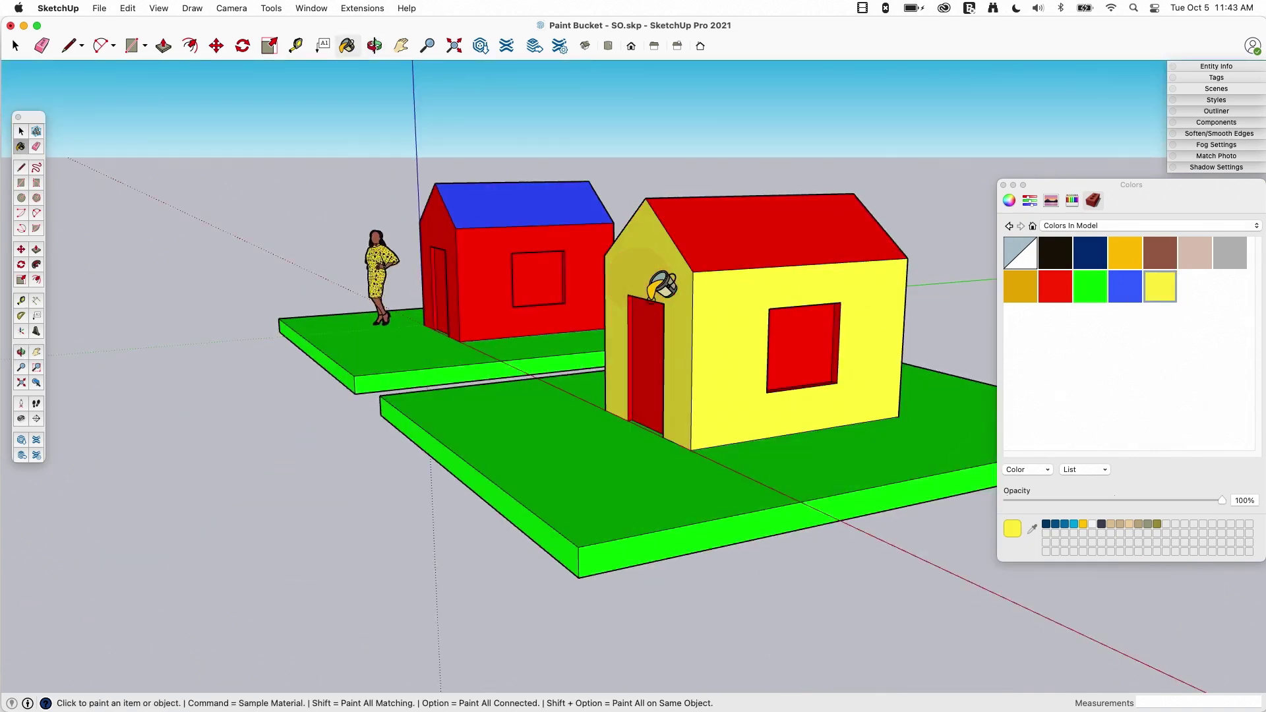
- Paint the red door and the window recess yellow, then view both houses
mouse_move(721, 338)
middle_mouse_down()
mouse_move(1077, 373)
mouse_move(1024, 362)
middle_mouse_up()
scroll(757, 300, "up", 10)
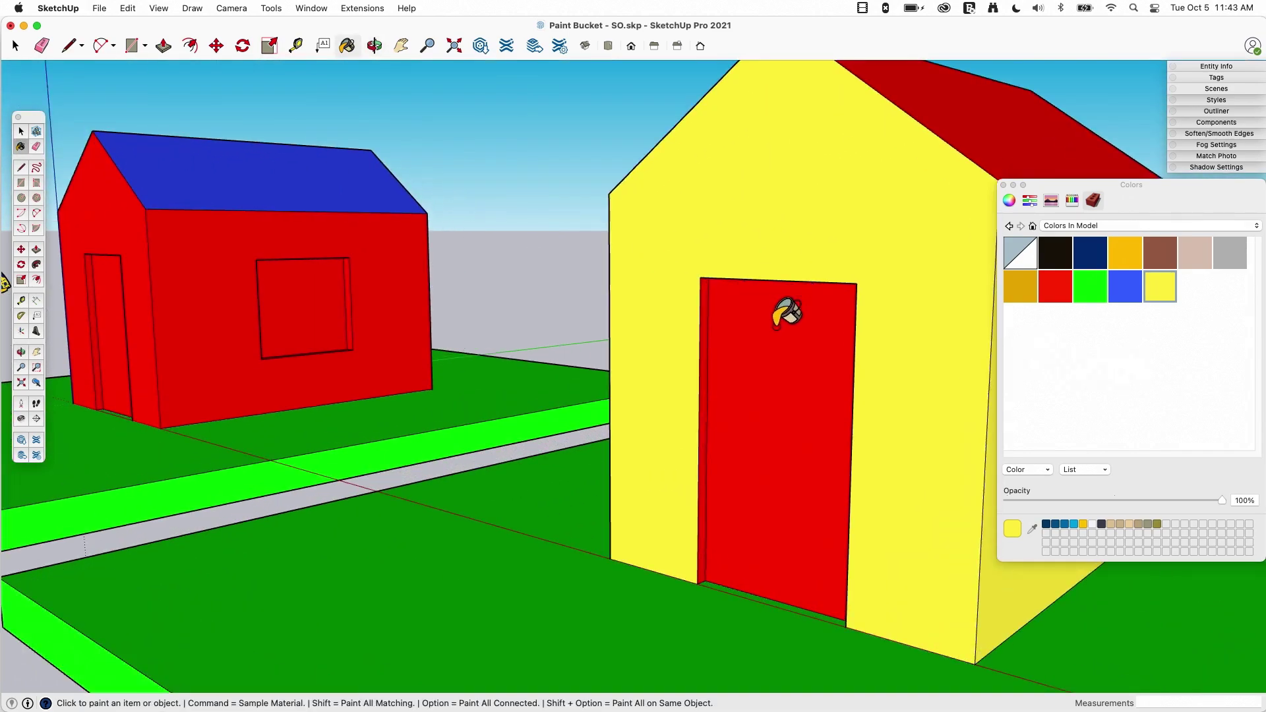
middle_click_drag(786, 311, 596, 283)
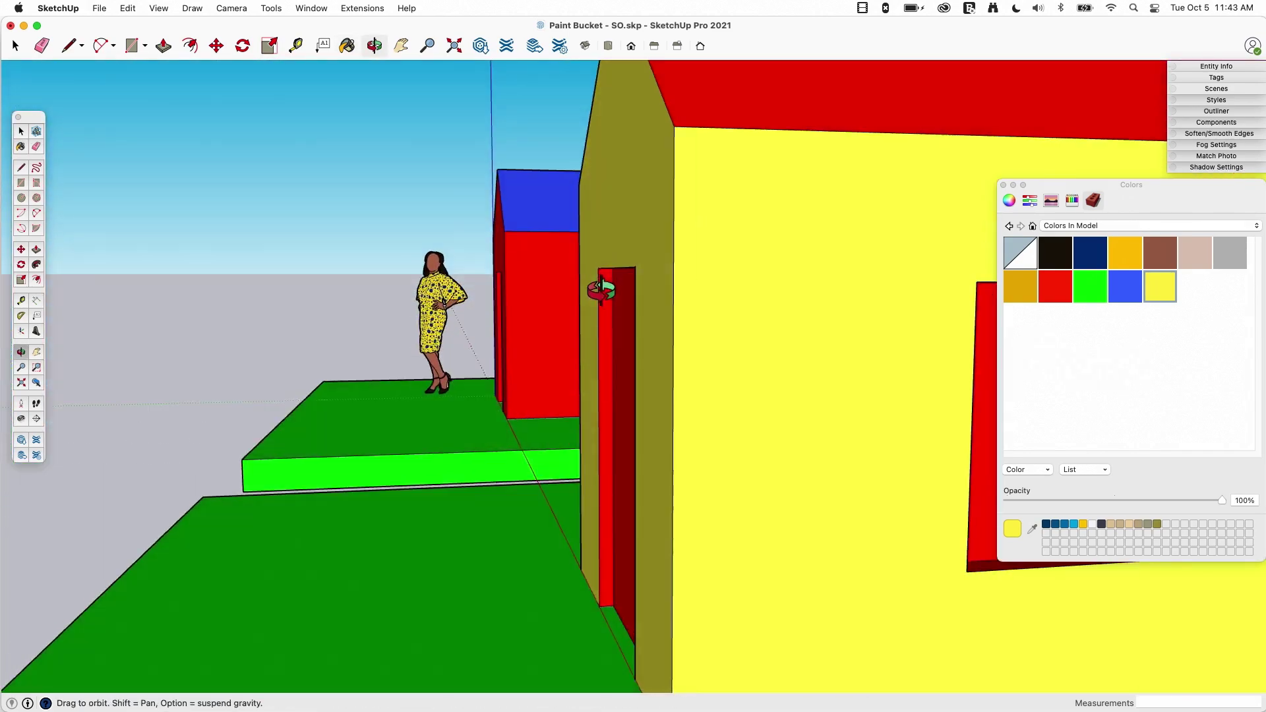
scroll(460, 319, "down", 8)
middle_click_drag(461, 319, 734, 367)
scroll(732, 362, "down", 8)
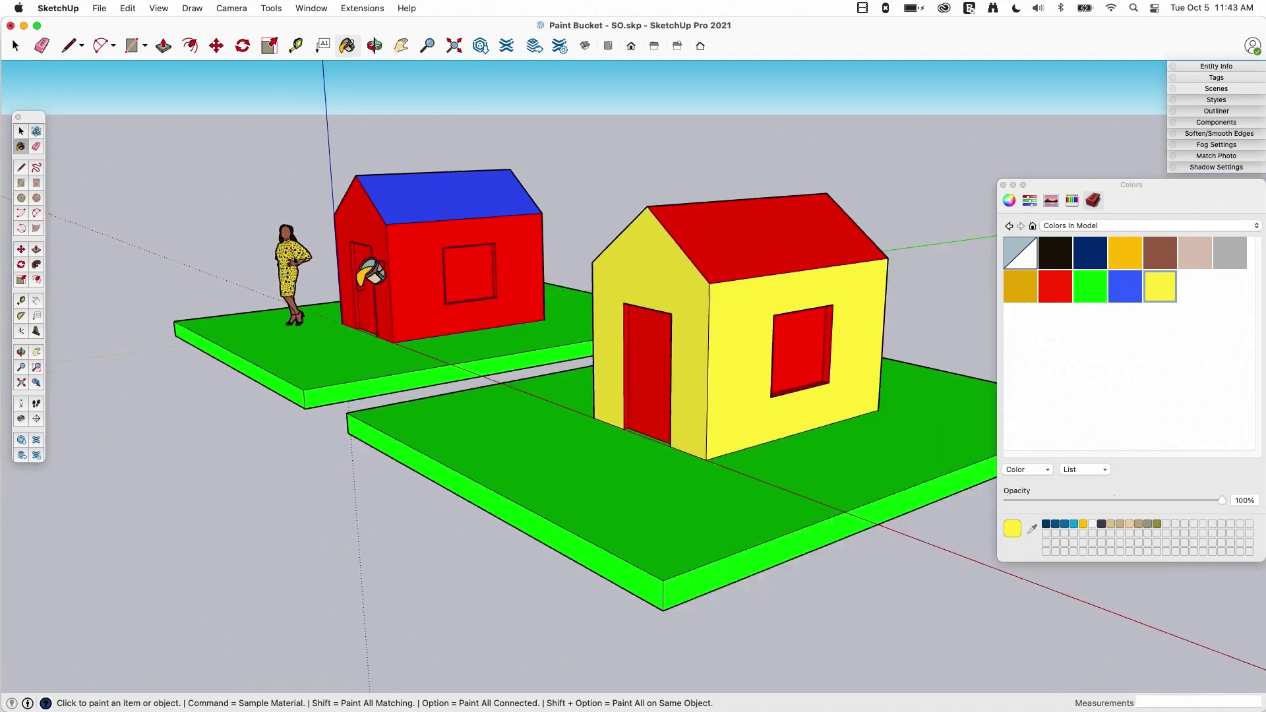
mouse_move(791, 318)
middle_mouse_down()
mouse_move(717, 350)
mouse_move(811, 398)
middle_mouse_up()
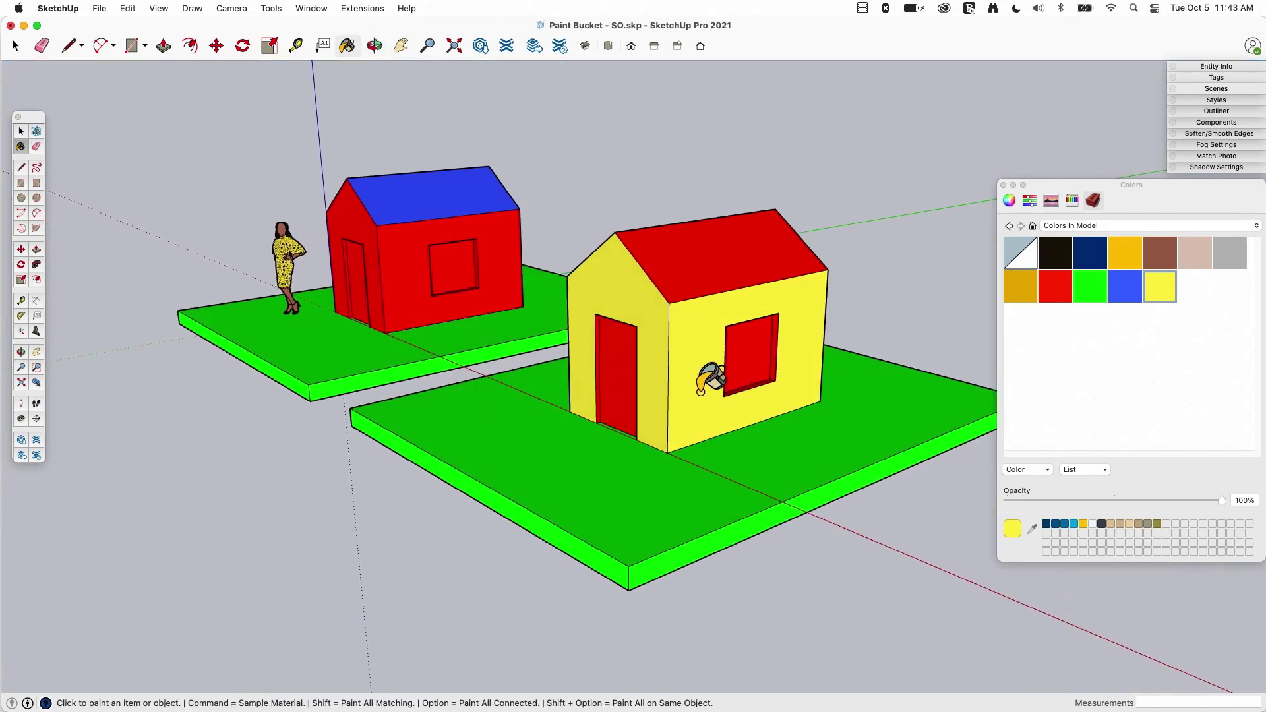
scroll(629, 383, "up", 3)
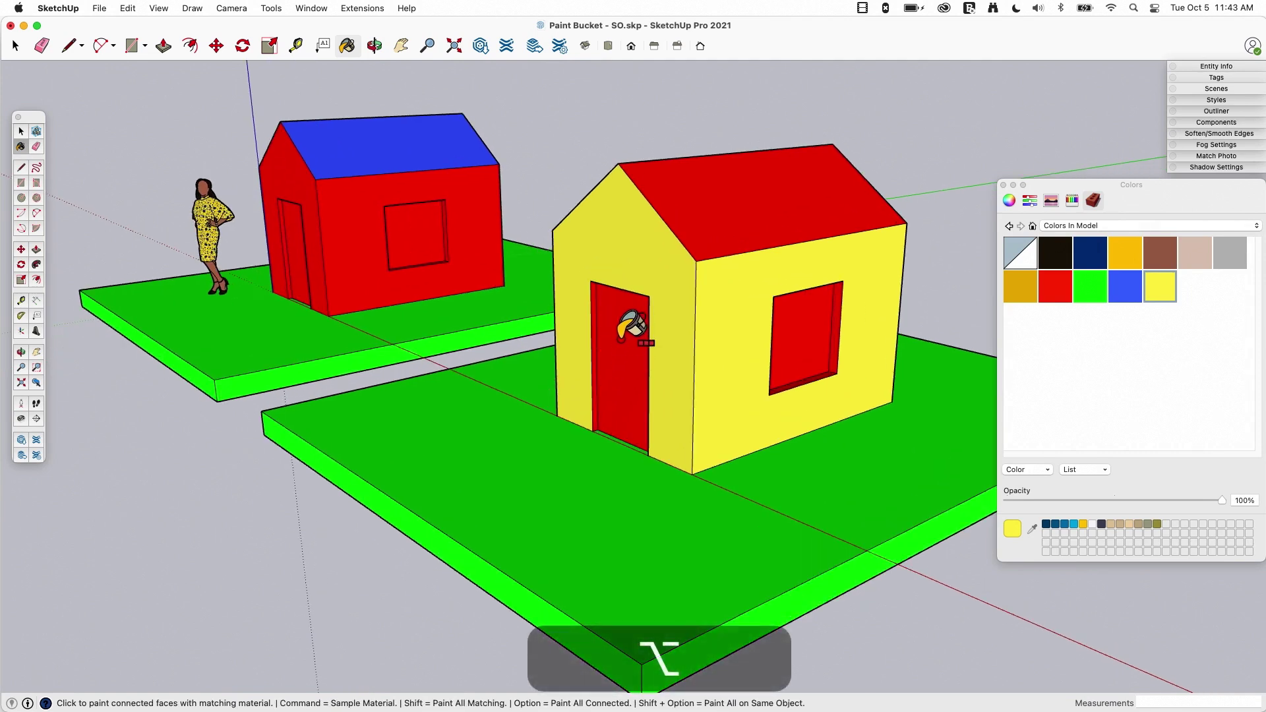
left_click(634, 323, "alt")
left_click(820, 314, "alt")
middle_click_drag(805, 410, 836, 602)
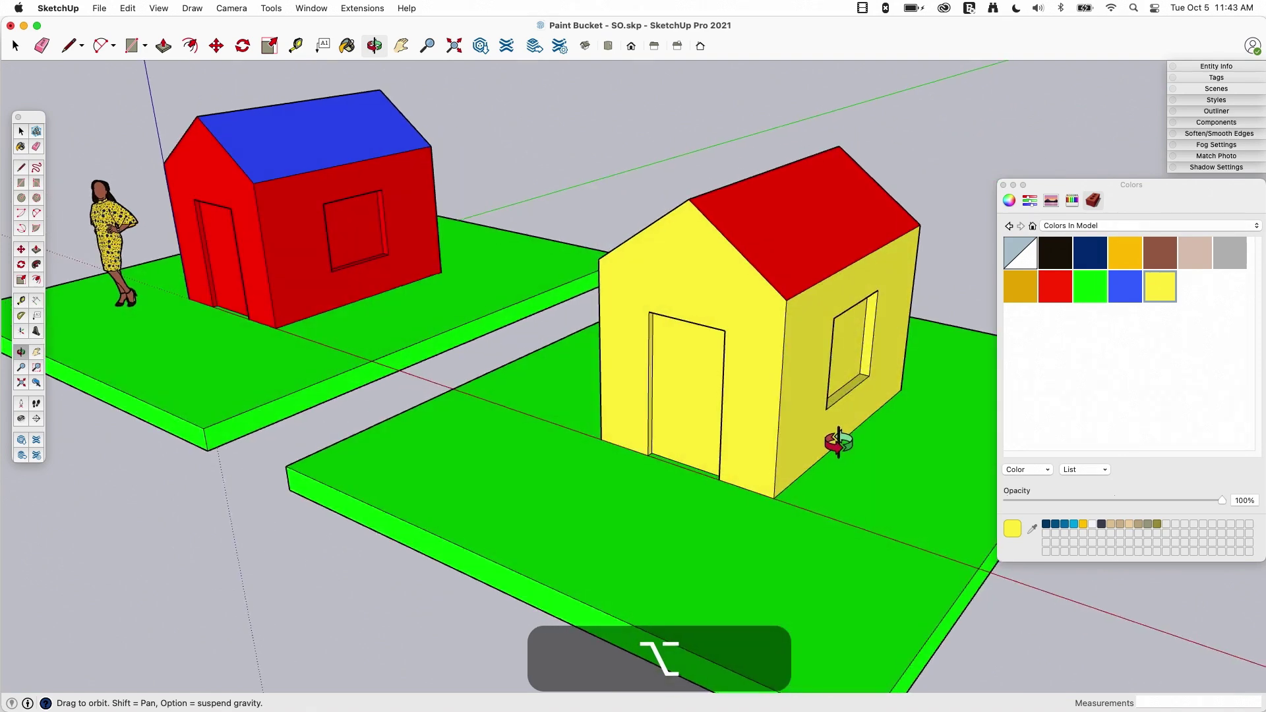
scroll(751, 243, "down", 3)
mouse_move(751, 243)
middle_mouse_down()
mouse_move(804, 253)
mouse_move(706, 281)
middle_mouse_up()
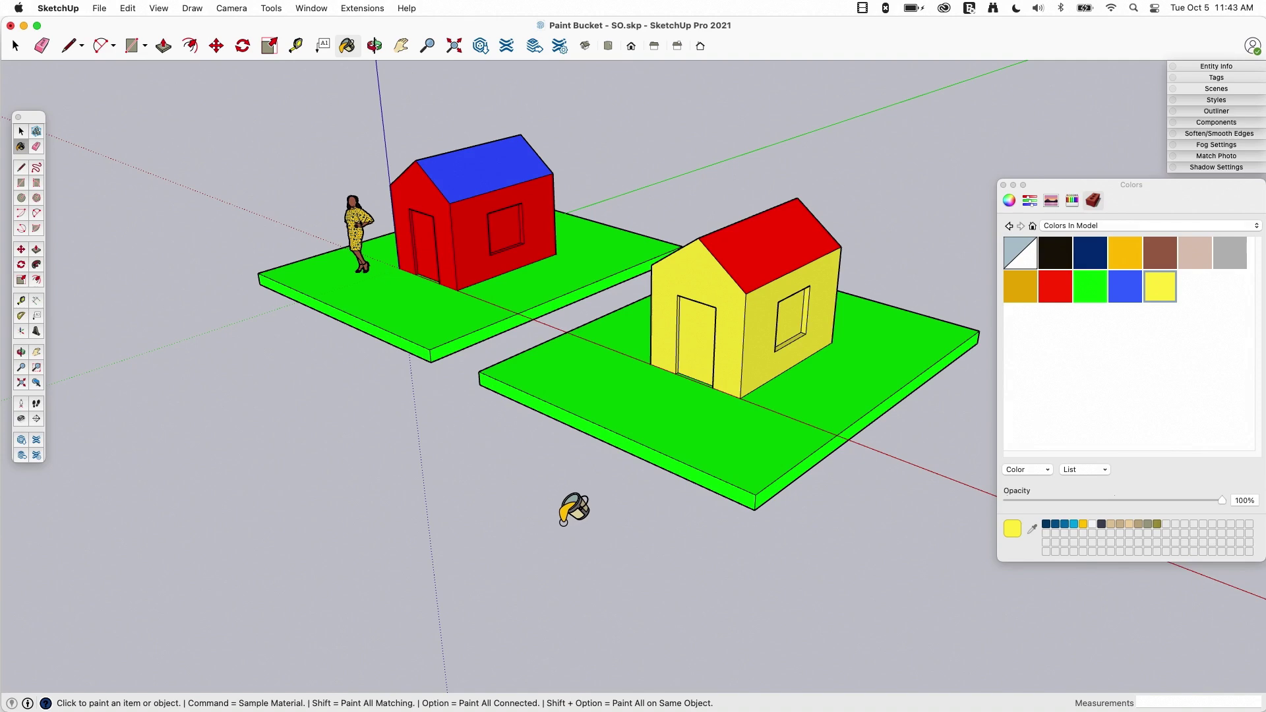
mouse_move(445, 422)
middle_mouse_down()
mouse_move(449, 466)
mouse_move(464, 377)
middle_mouse_up()
scroll(765, 178, "up", 2)
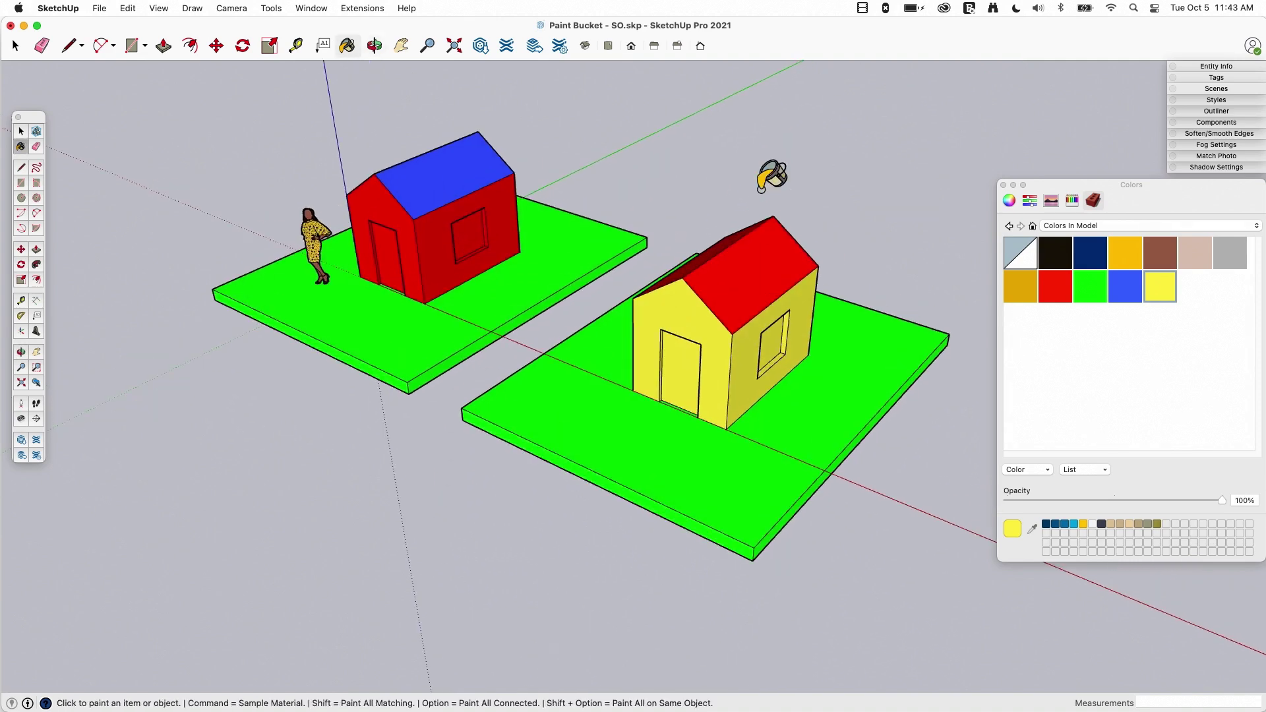
scroll(765, 178, "up", 1)
middle_click_drag(395, 438, 476, 424)
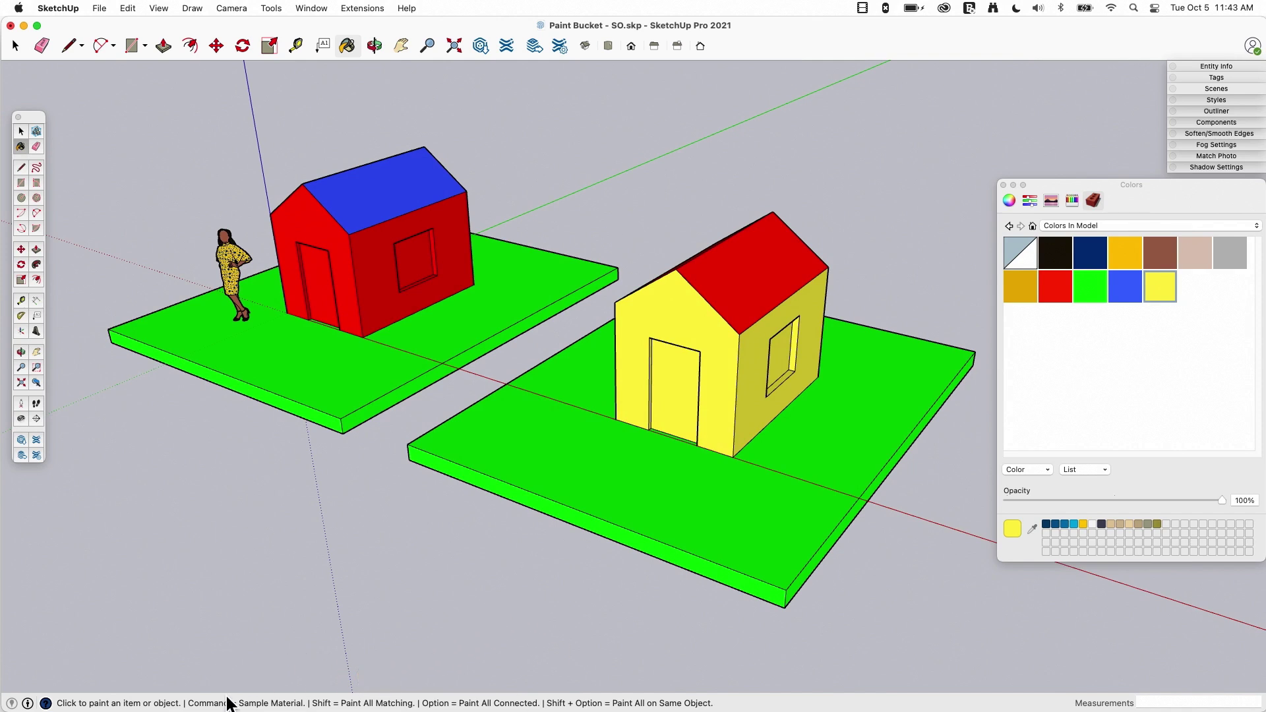